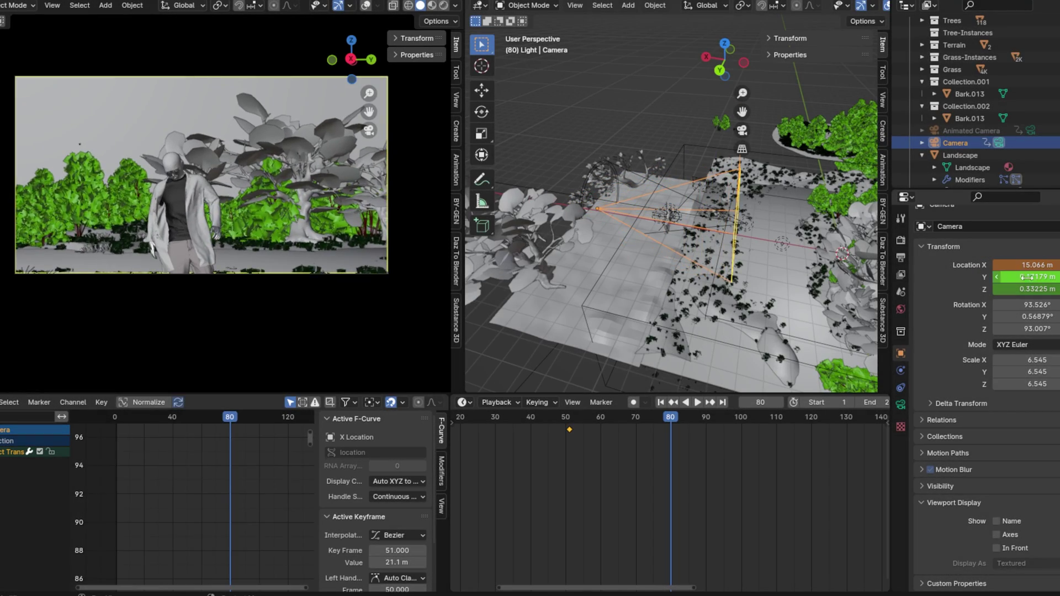
Slide the camera along Y, then rotate lShldrBend to swing the left arm outward.
drag(1021, 277, 989, 276)
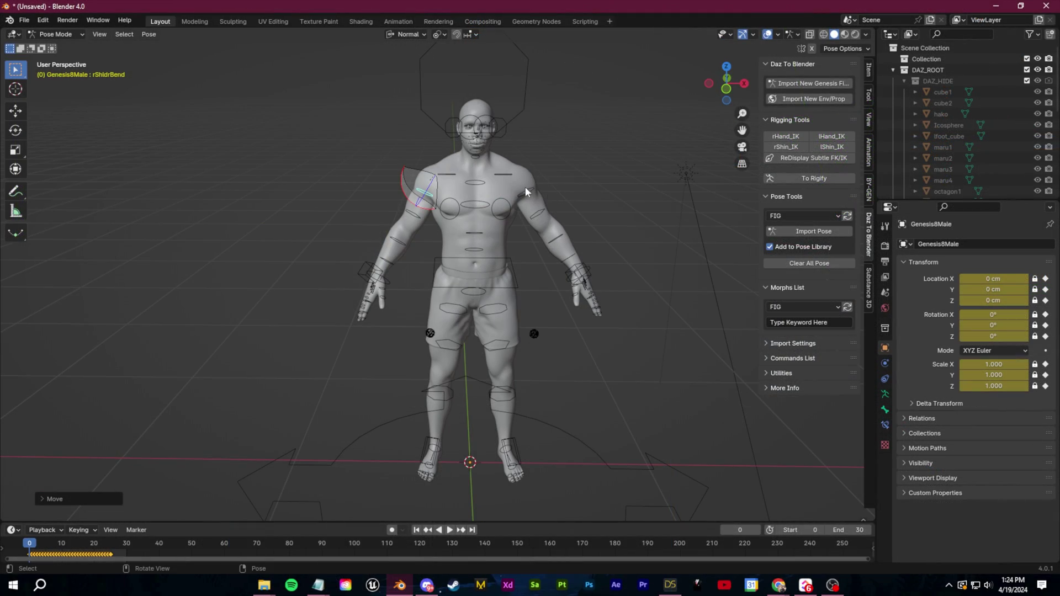
click(526, 189)
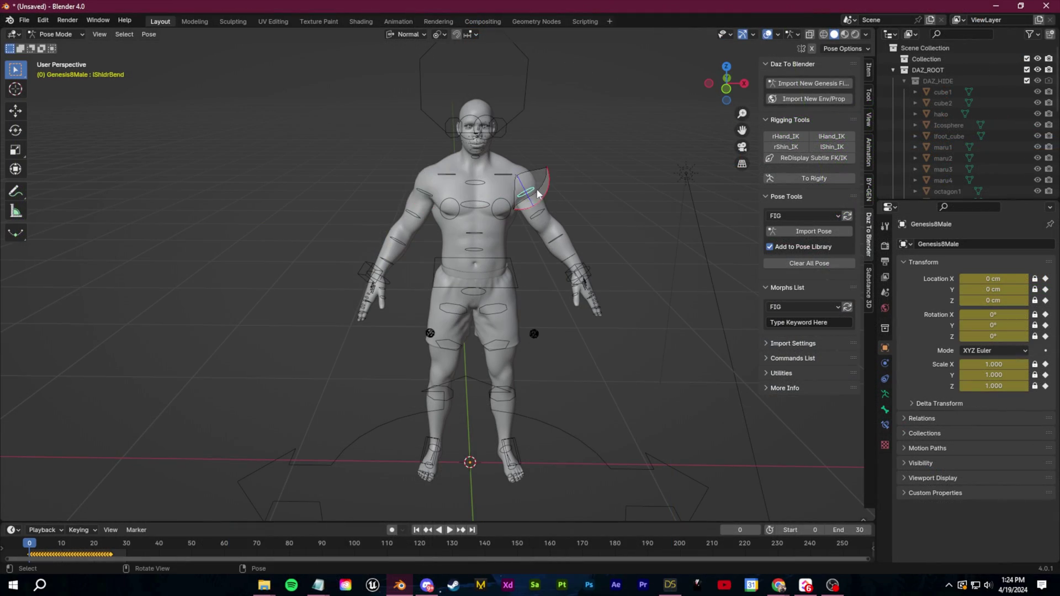
key(r)
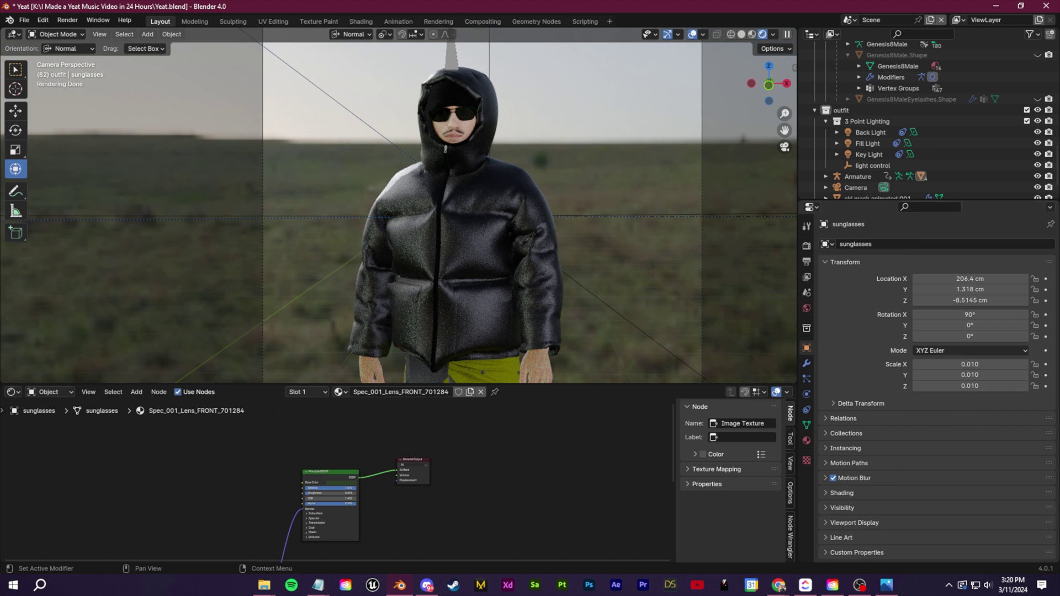
scroll(398, 212, down, 3)
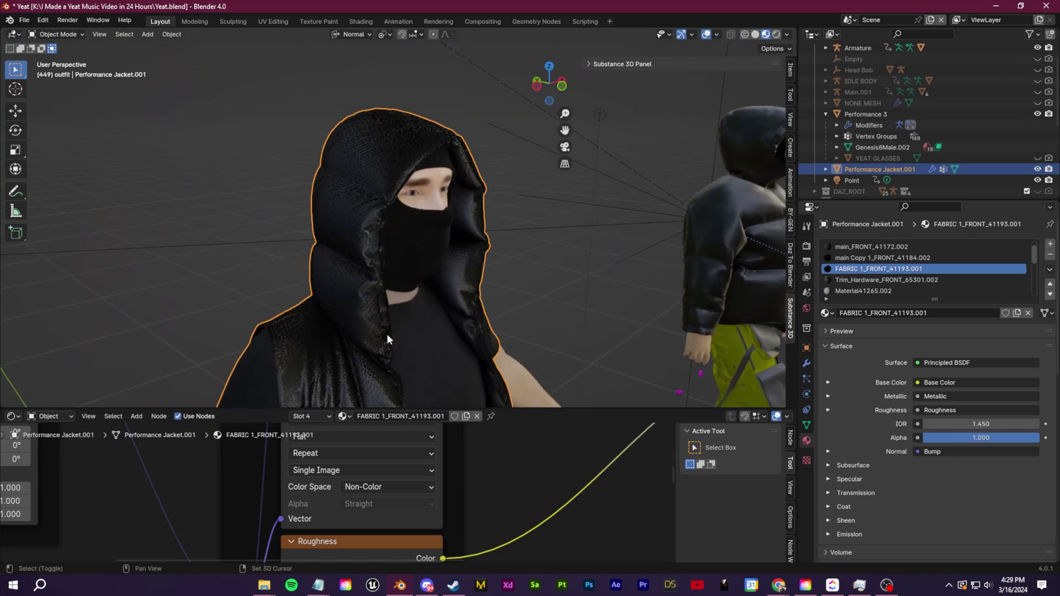
scroll(432, 270, up, 3)
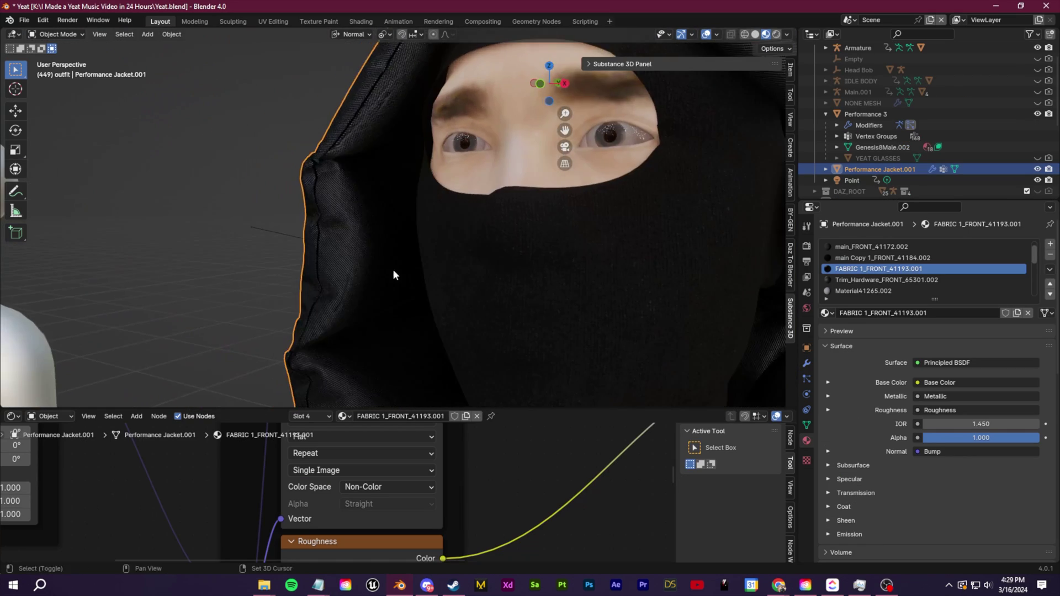
scroll(289, 293, down, 2)
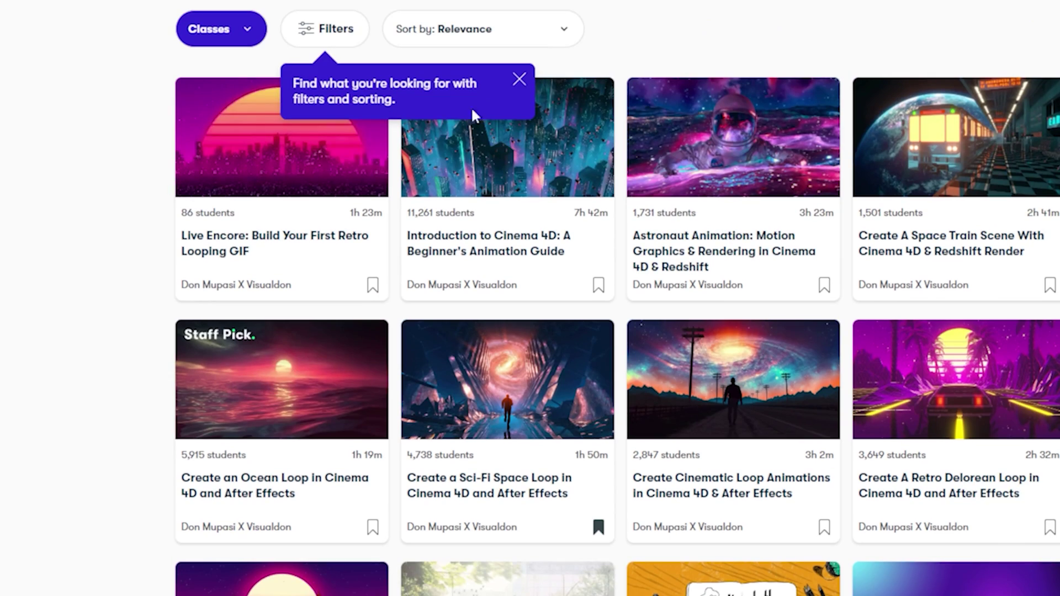
Dismiss the filters and sorting tip and scroll down through the class search results.
click(522, 79)
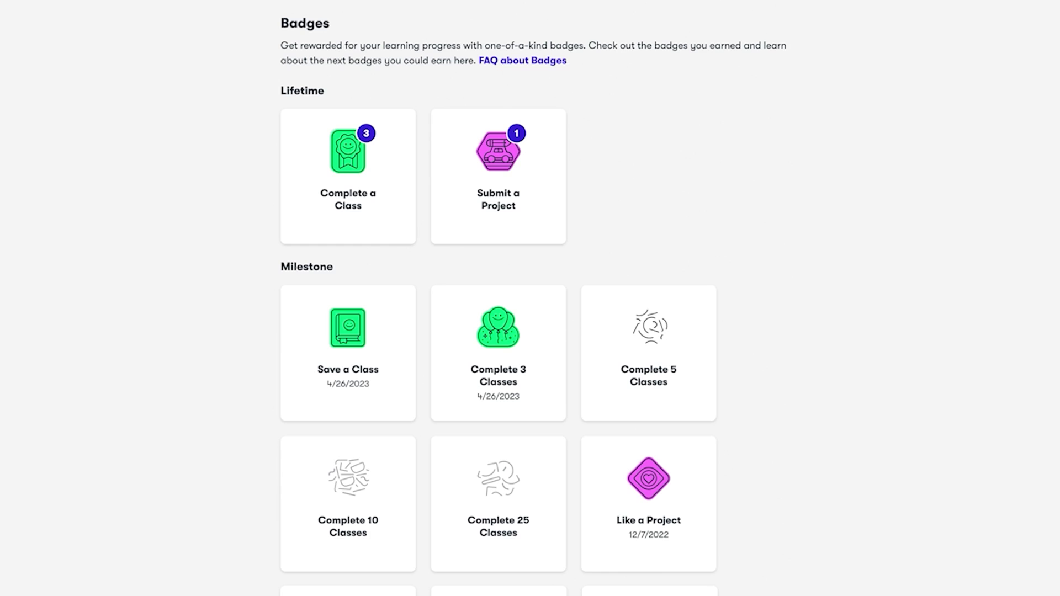
scroll(530, 298, down, 3)
scroll(530, 298, down, 6)
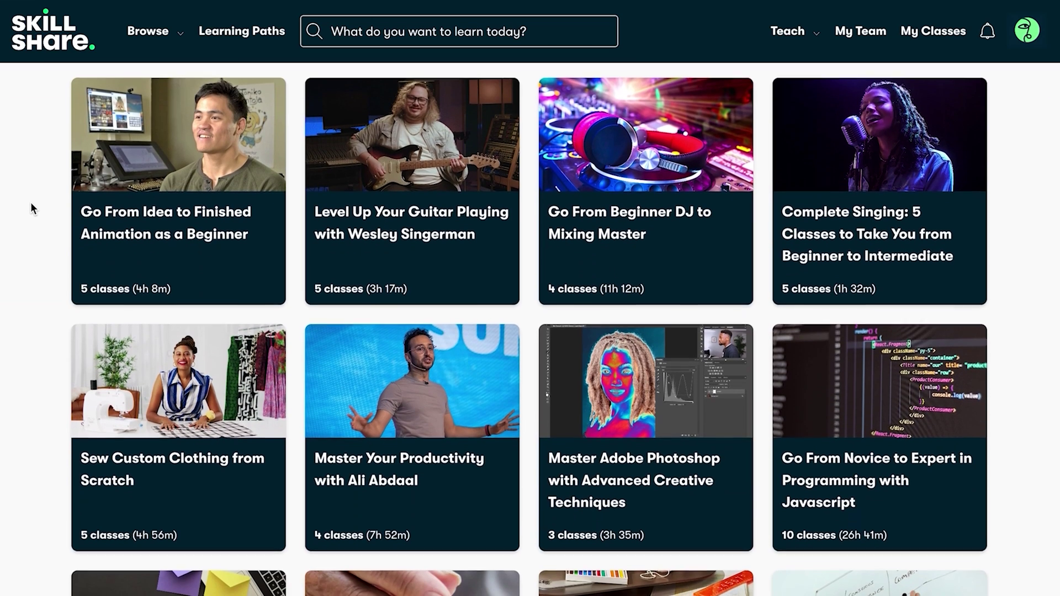
scroll(32, 208, down, 1)
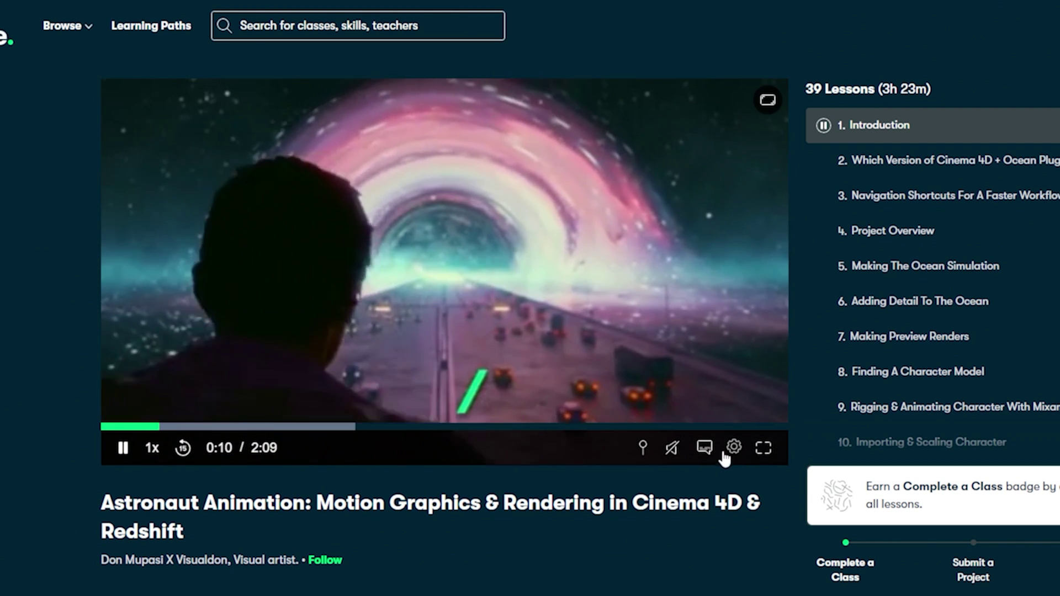
Open the video player's settings gear and scroll down toward Learning Paths.
click(725, 457)
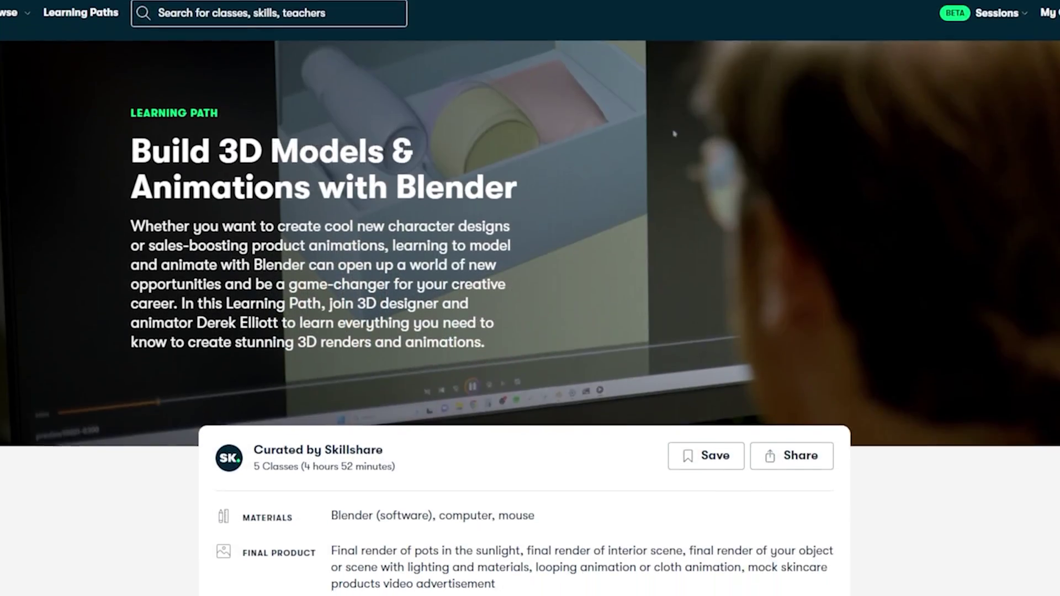
scroll(530, 309, down, 2)
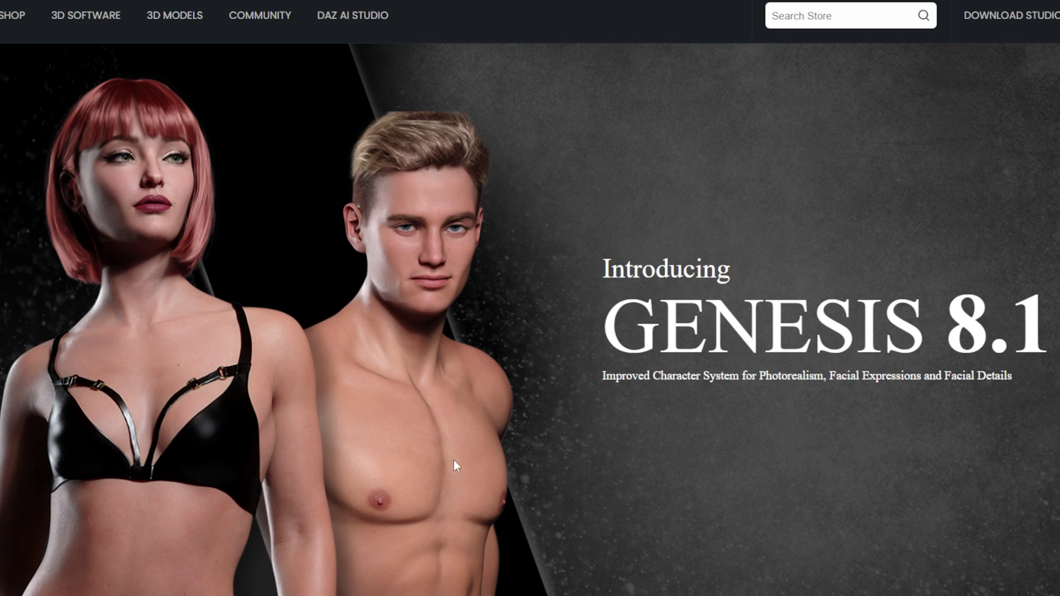
Scroll through the Daz 3D homepage.
scroll(454, 460, down, 10)
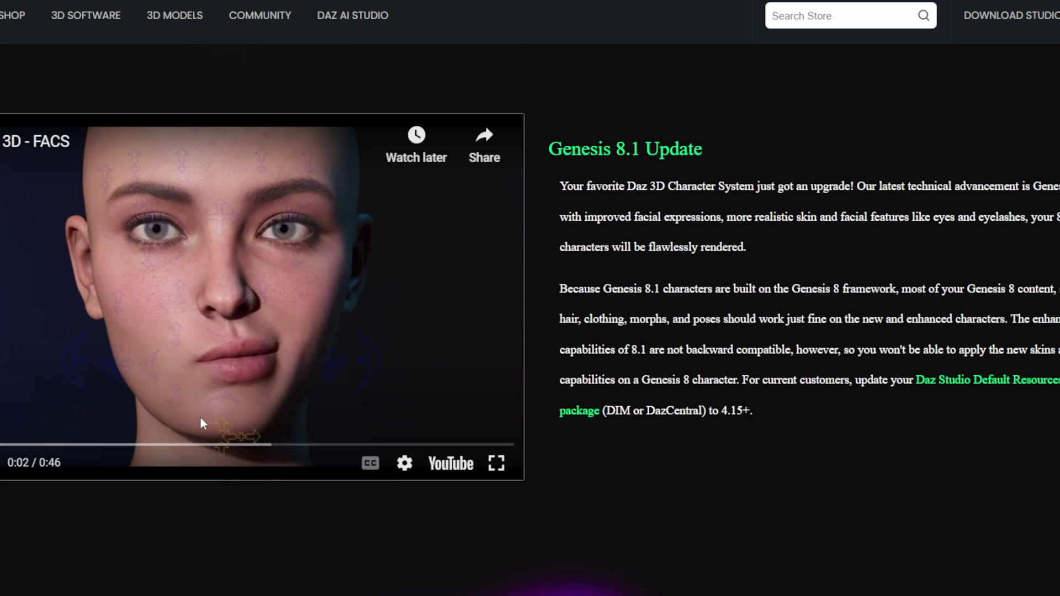
scroll(200, 416, down, 10)
scroll(283, 379, down, 5)
scroll(193, 279, up, 5)
Open Genesis 9 from the 3D MODELS menu and scroll its Michael and Victoria listings.
mouse_move(175, 15)
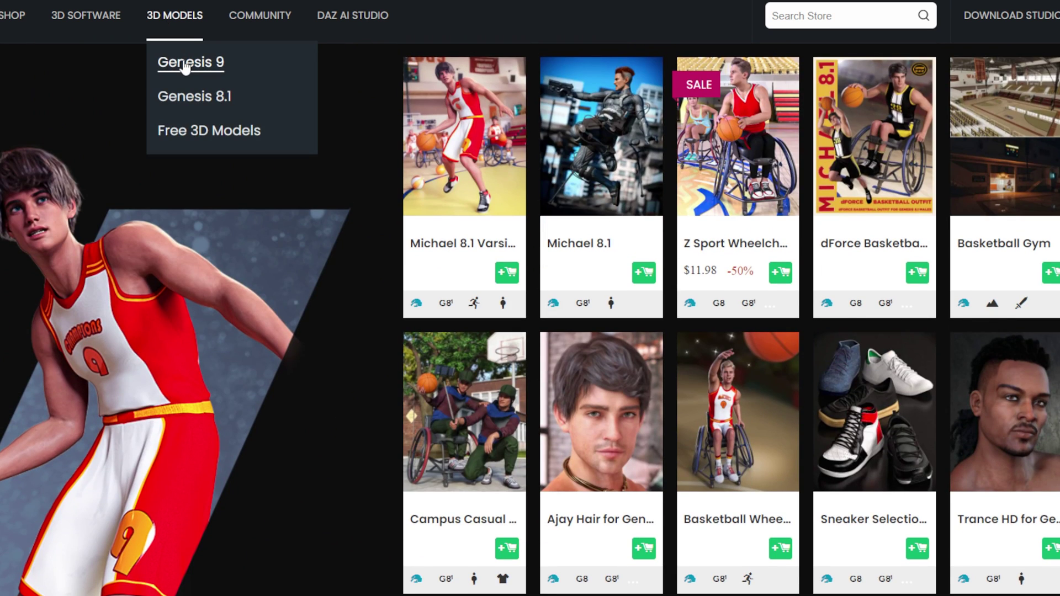
click(186, 65)
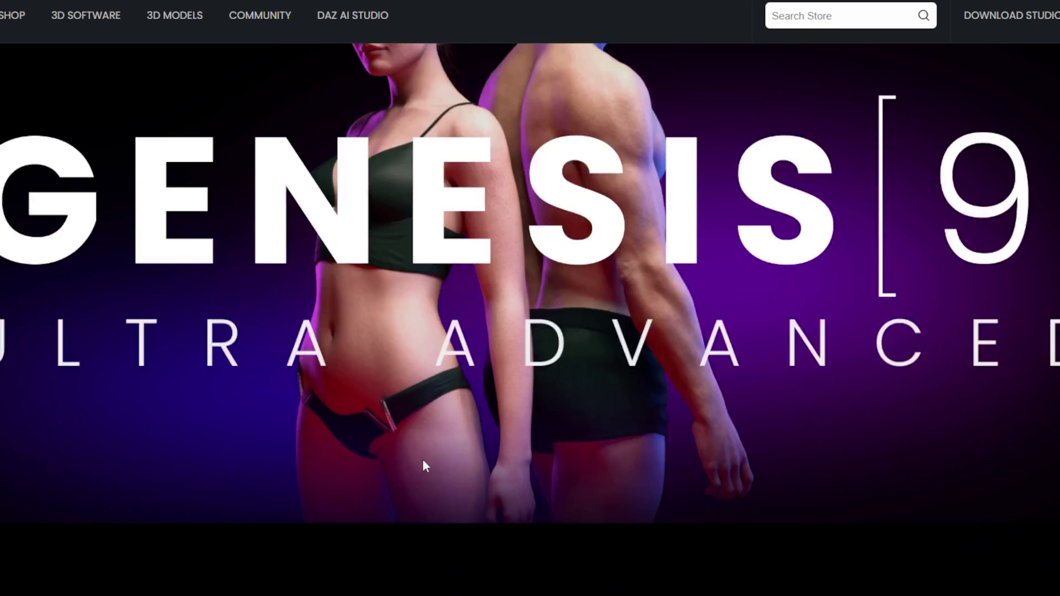
scroll(423, 464, down, 8)
scroll(418, 469, down, 15)
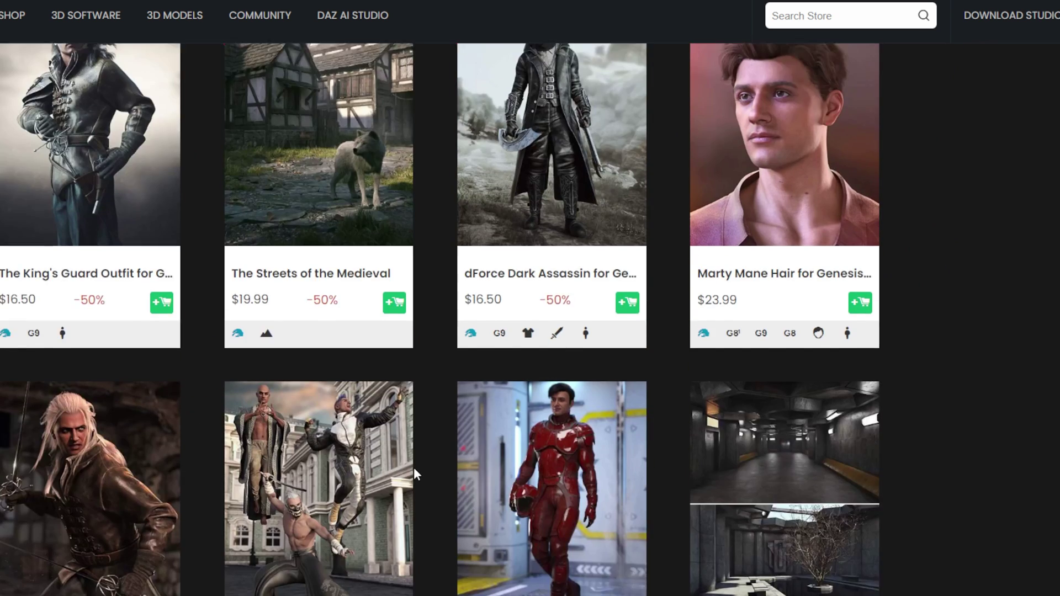
scroll(415, 475, down, 8)
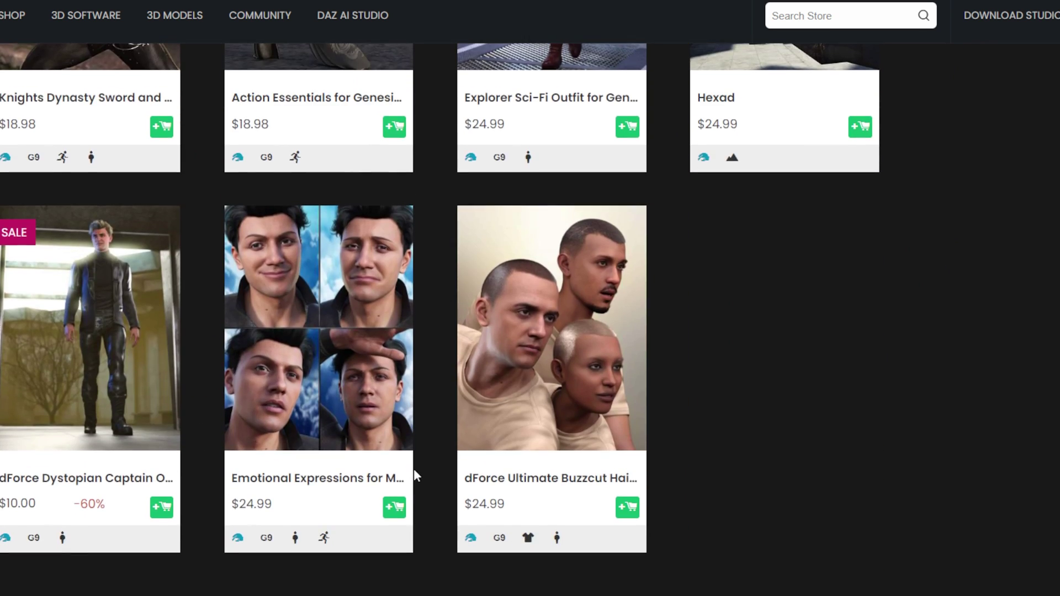
scroll(419, 473, down, 20)
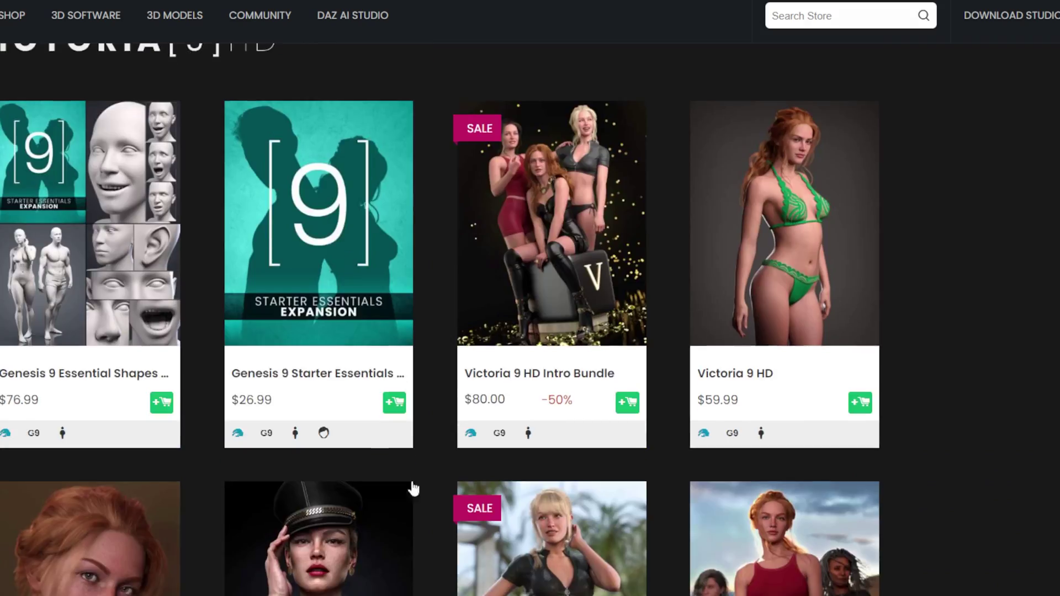
scroll(405, 489, down, 20)
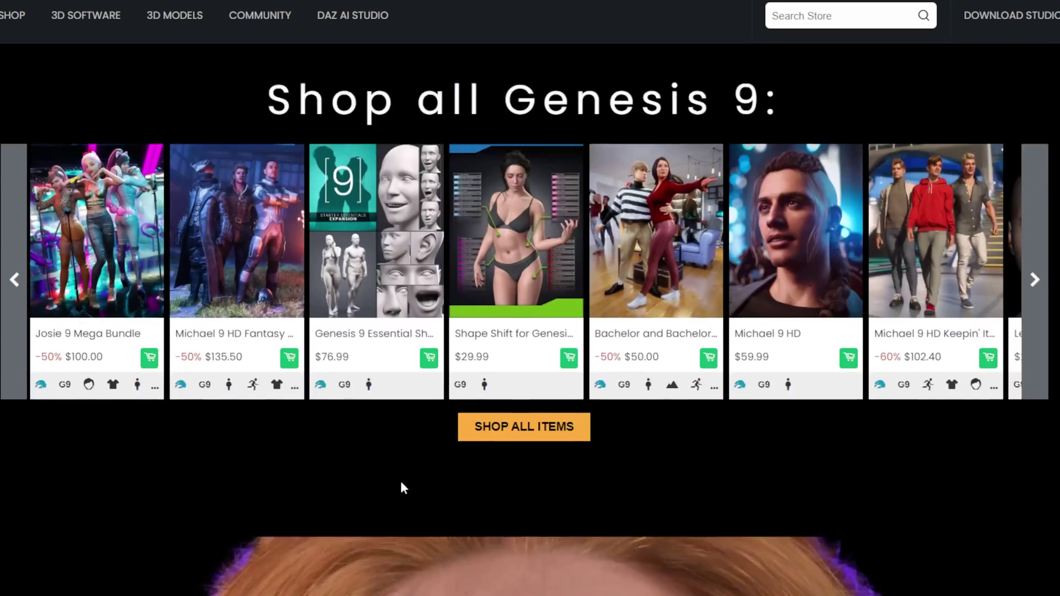
scroll(658, 422, down, 5)
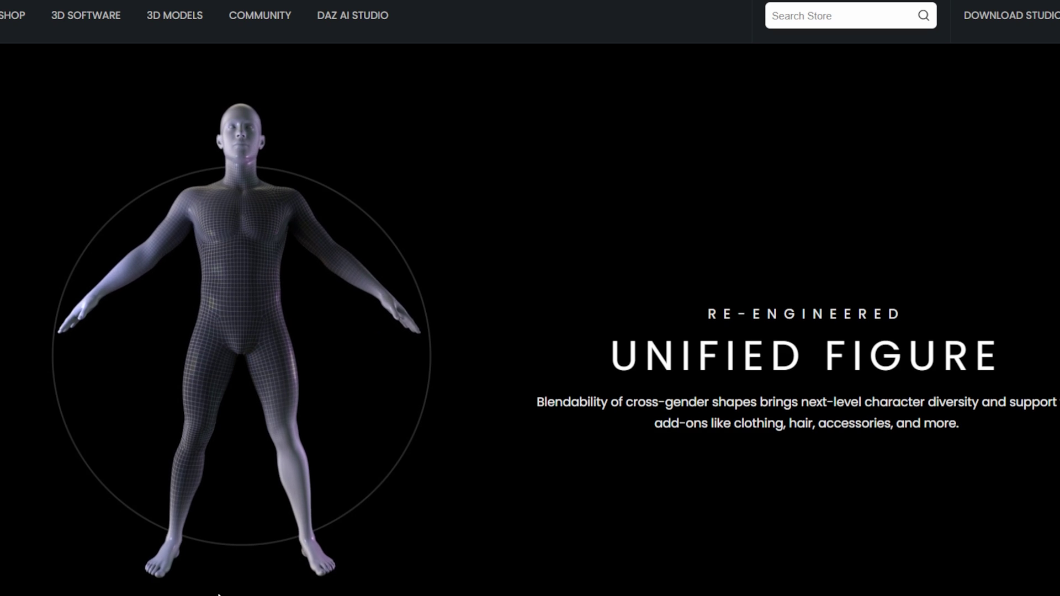
scroll(331, 514, down, 15)
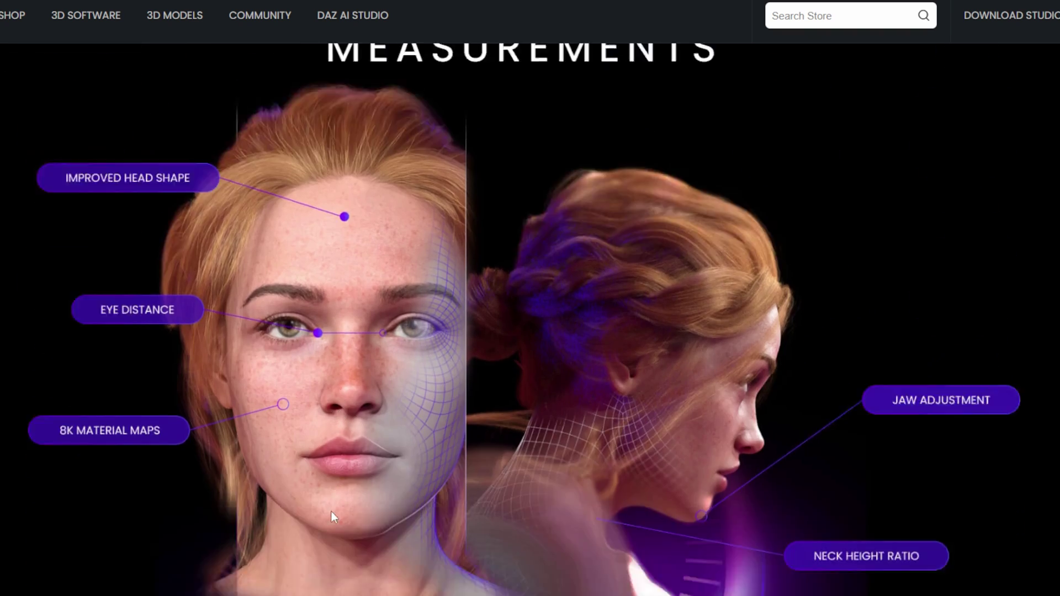
scroll(313, 514, down, 10)
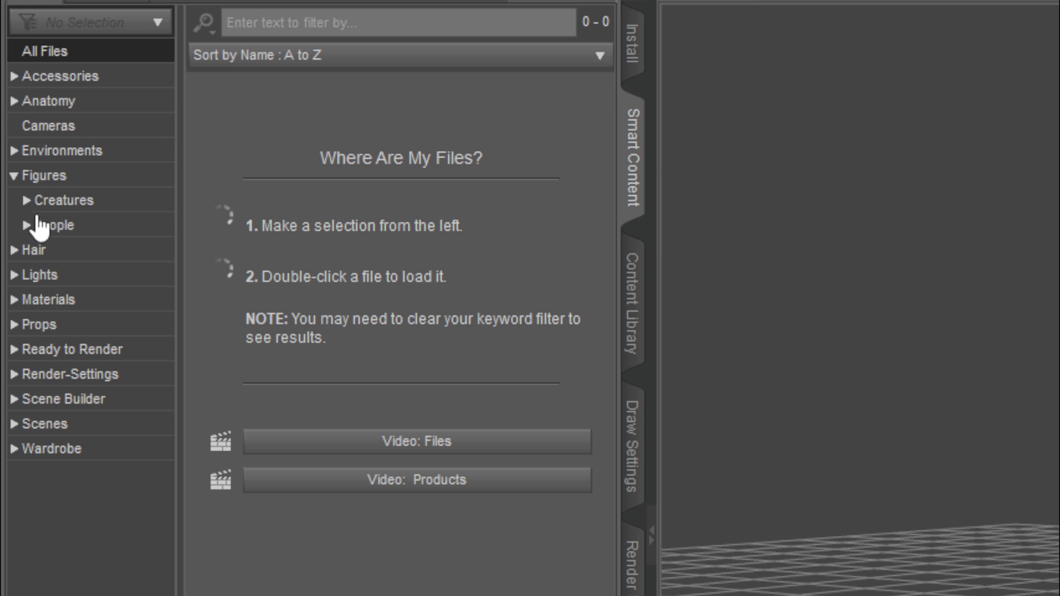
Load Genesis 8 Basic Male from the People figures and orbit around it.
click(51, 227)
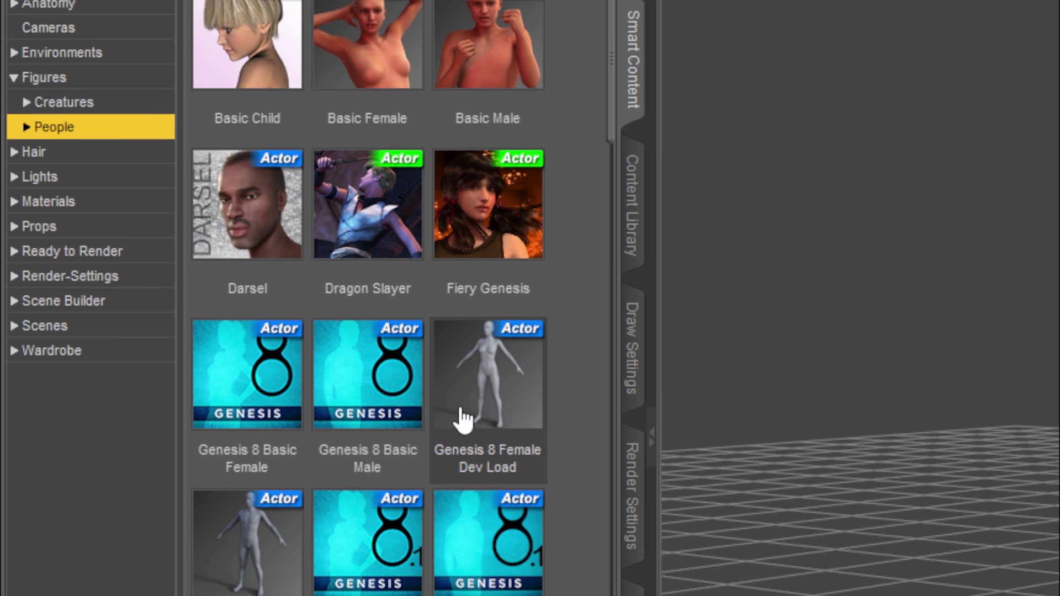
double_click(370, 477)
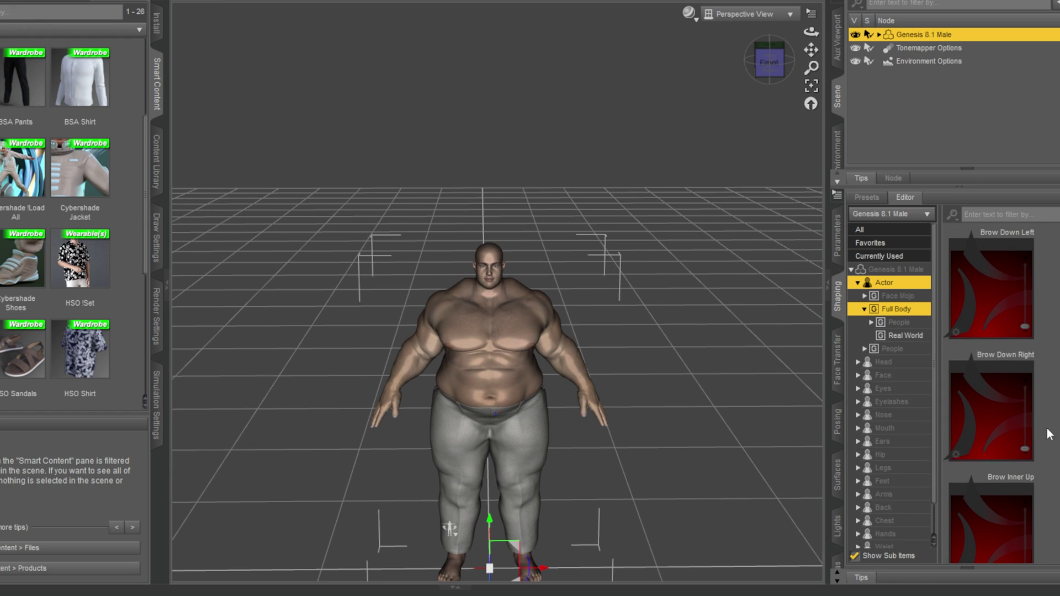
alt+drag(661, 342, 648, 270)
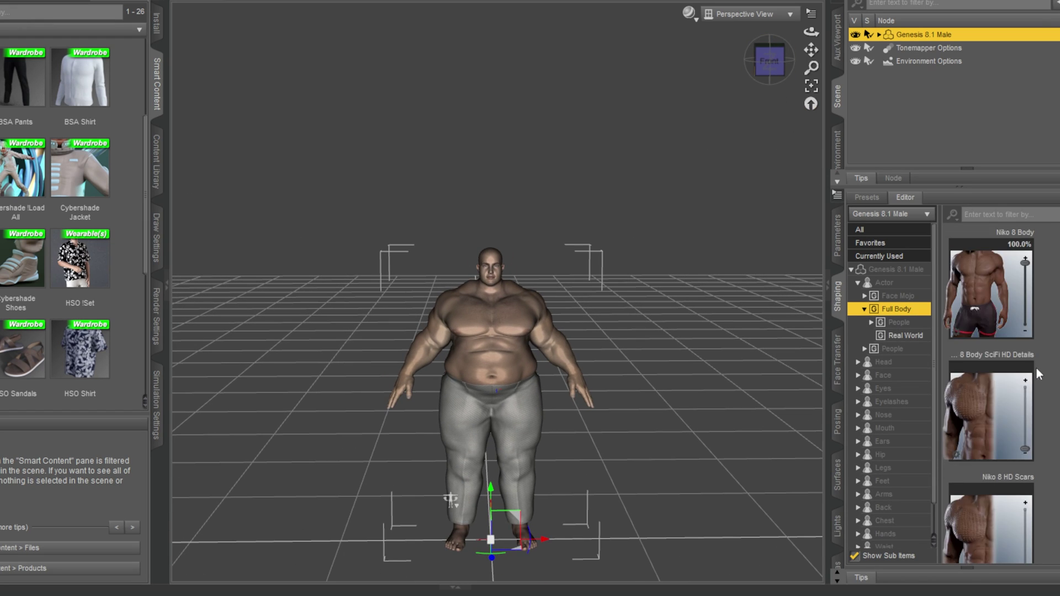
scroll(610, 397, up, 3)
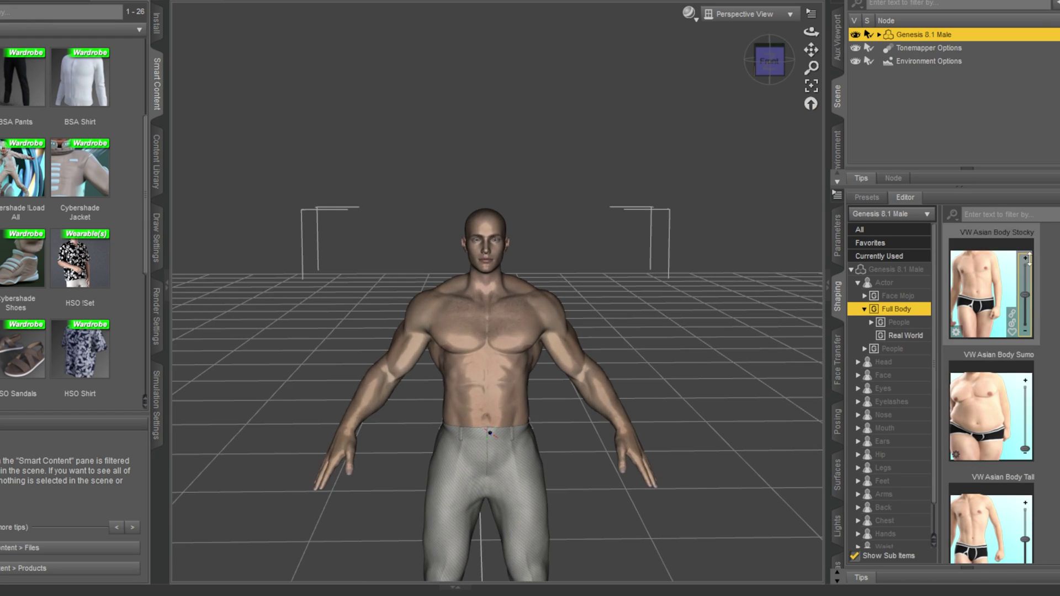
Select the Head group in the Shaping tab and scroll through its morphs.
click(899, 362)
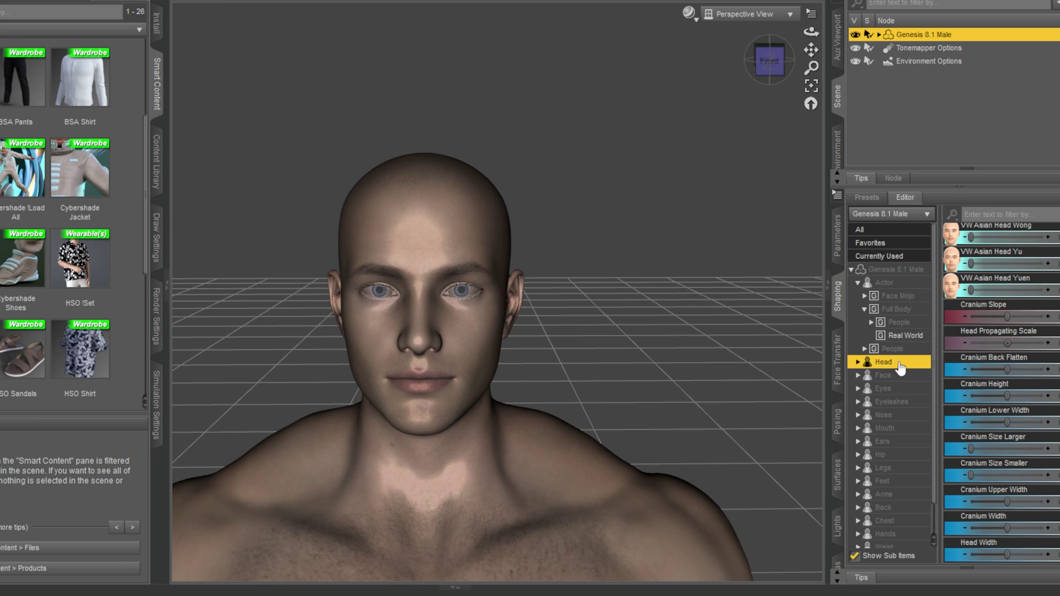
drag(1042, 373, 1016, 342)
scroll(1016, 343, up, 5)
scroll(972, 369, up, 3)
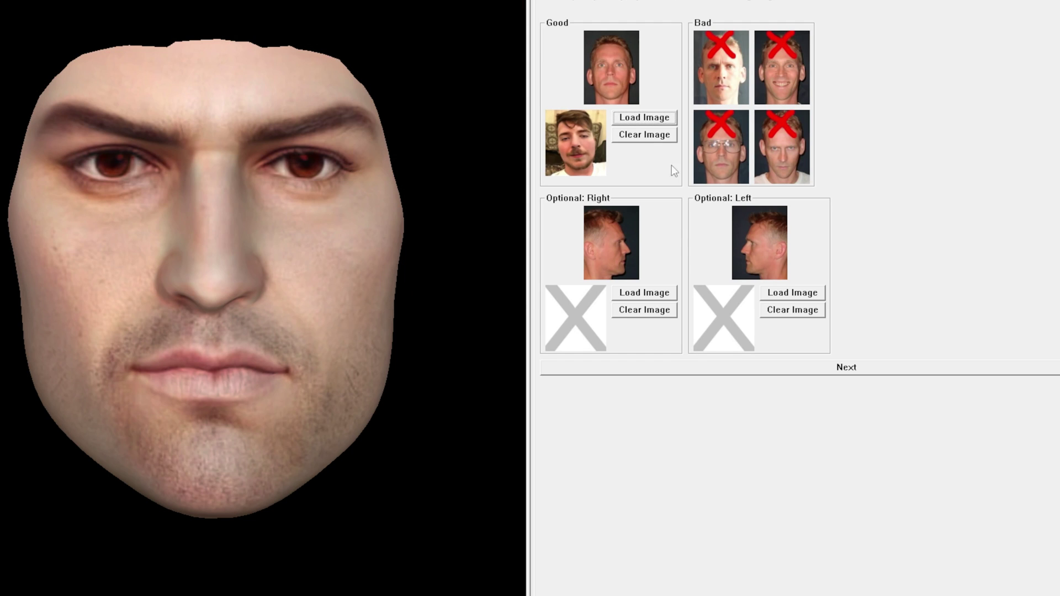
Advance to feature marking and mark the outer edge of the right cheekbone on the photo.
click(838, 373)
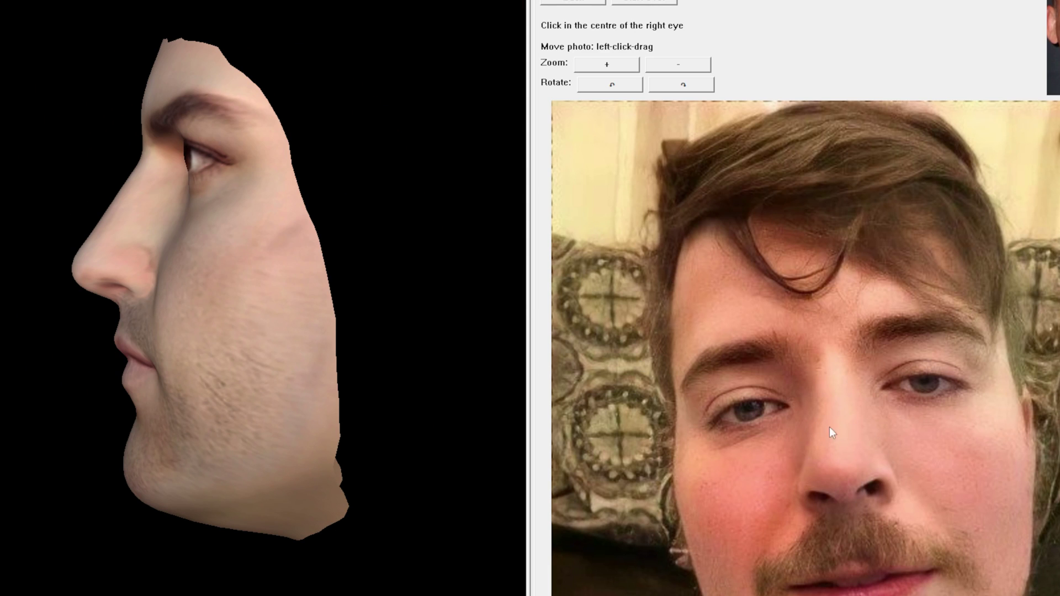
scroll(791, 383, down, 5)
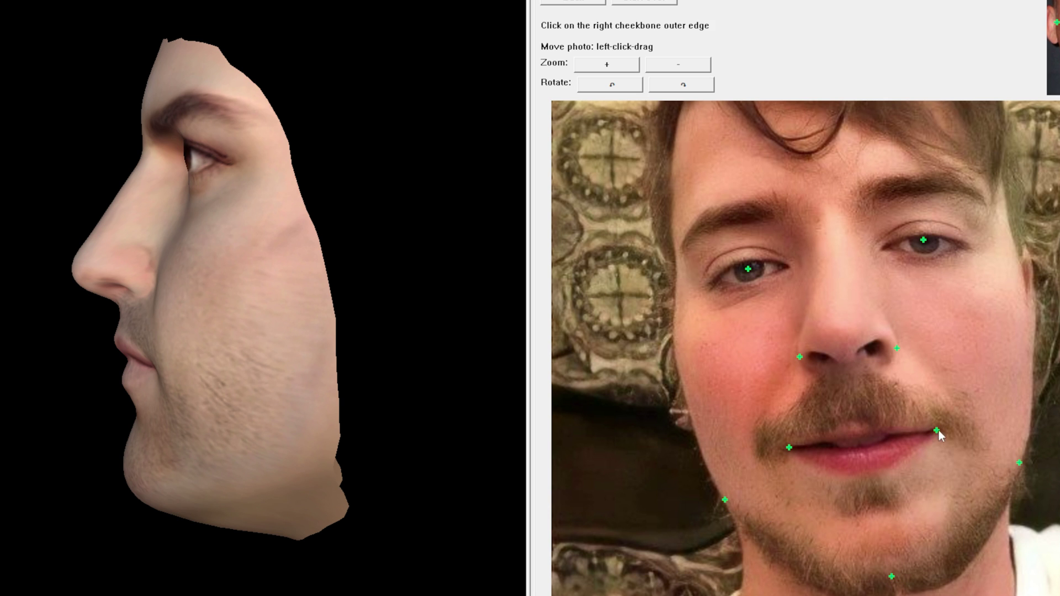
click(1022, 290)
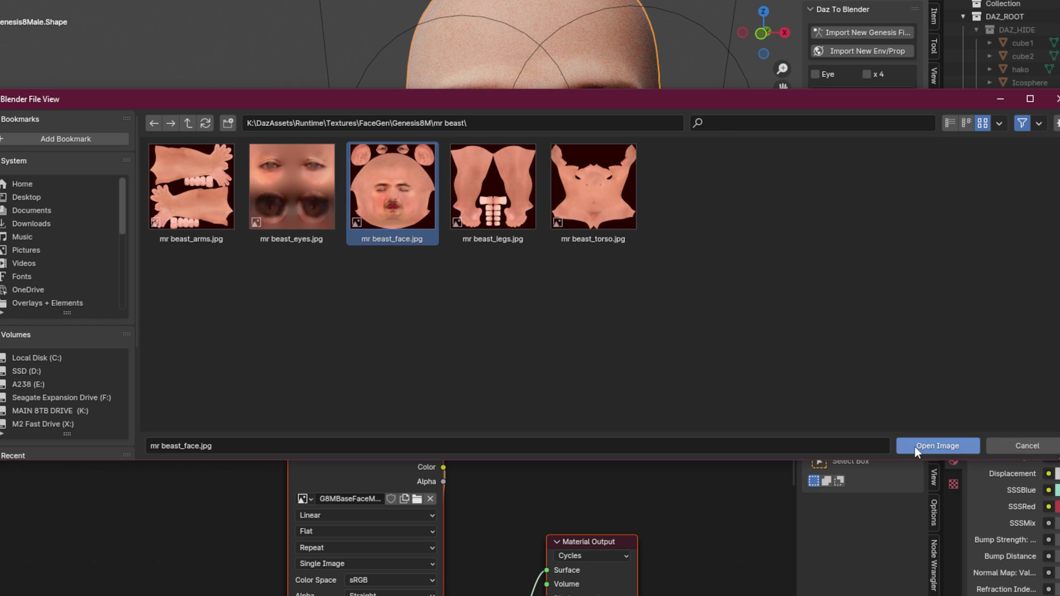
Load the FaceGen face and torso JPGs into their image texture nodes, then orbit the head.
click(915, 446)
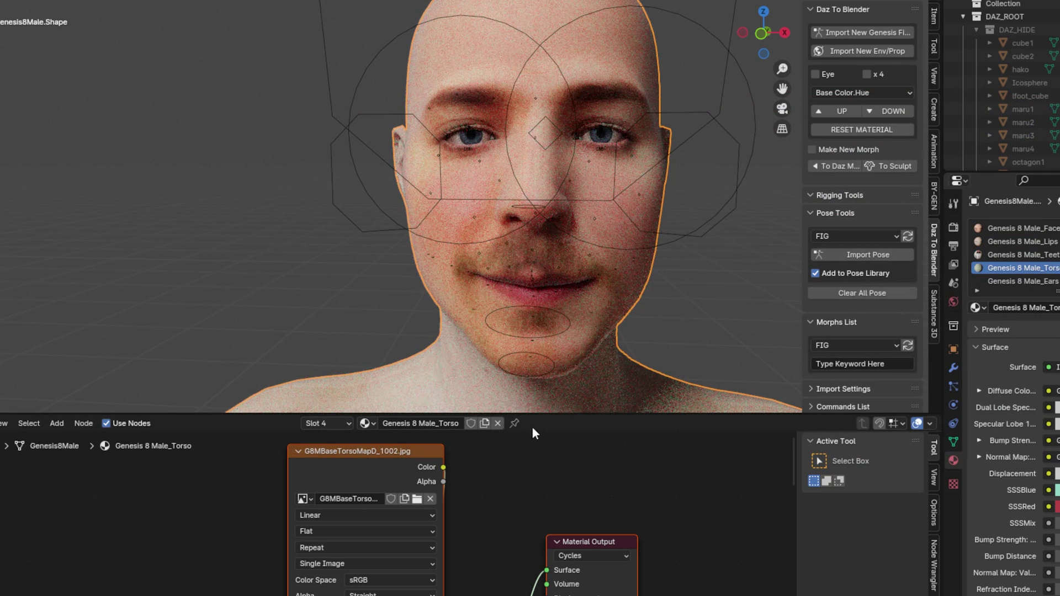
click(417, 499)
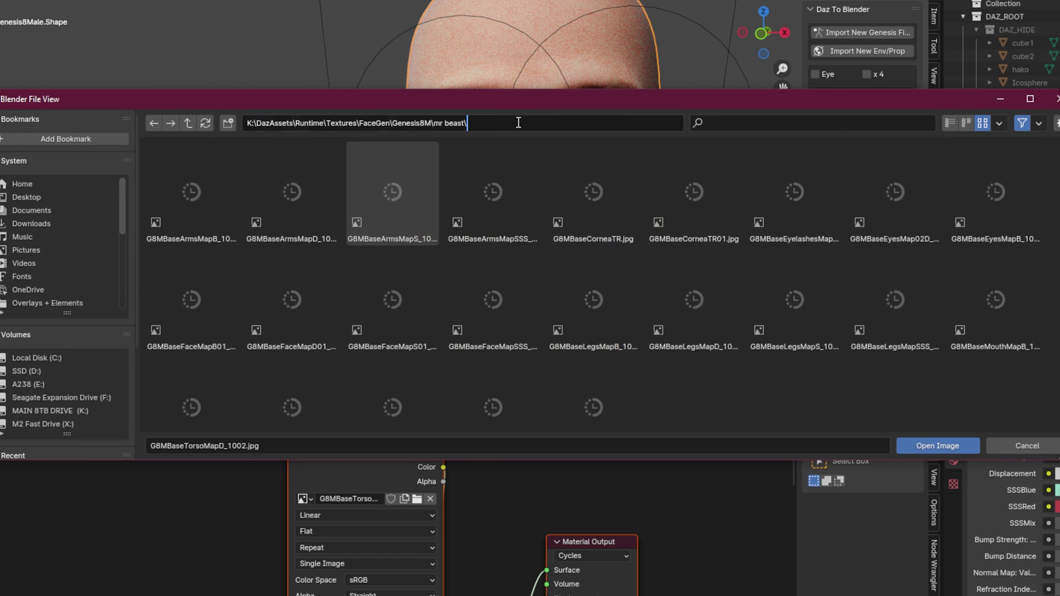
click(423, 223)
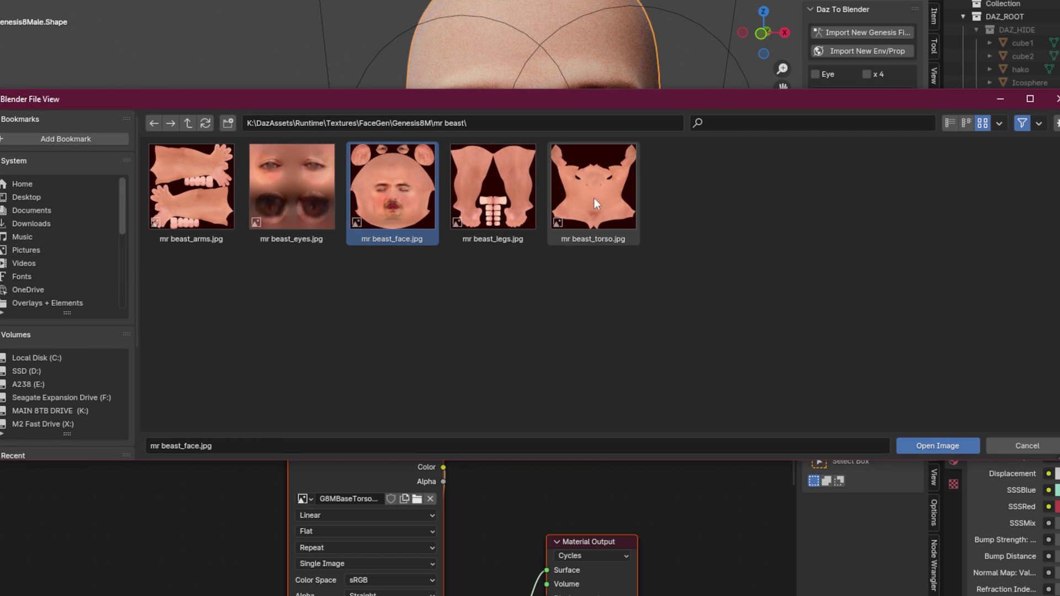
click(937, 446)
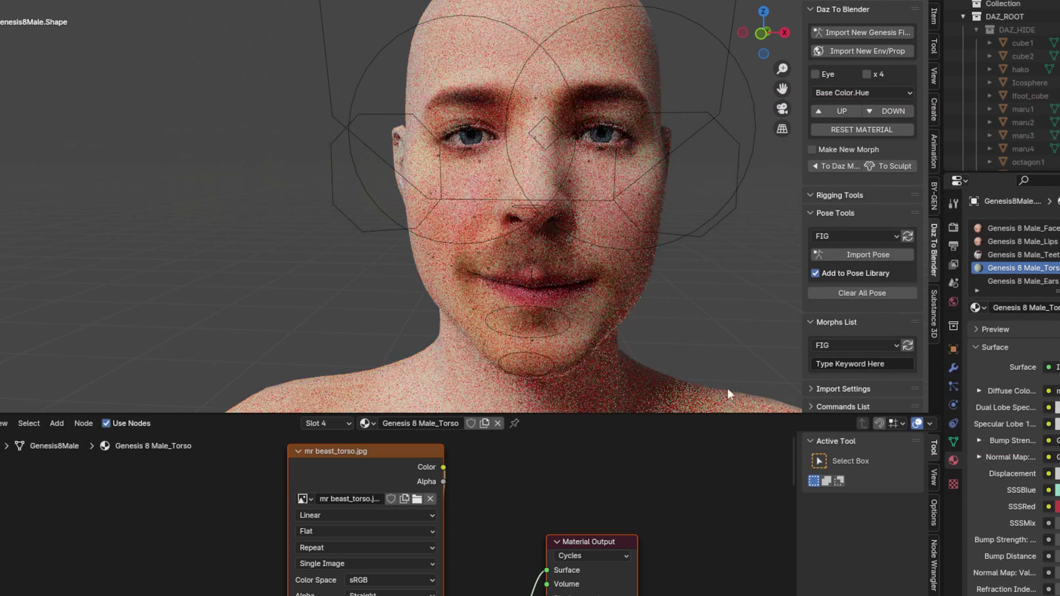
mouse_move(675, 324)
middle_down()
mouse_move(612, 324)
mouse_move(680, 321)
mouse_move(673, 334)
middle_up()
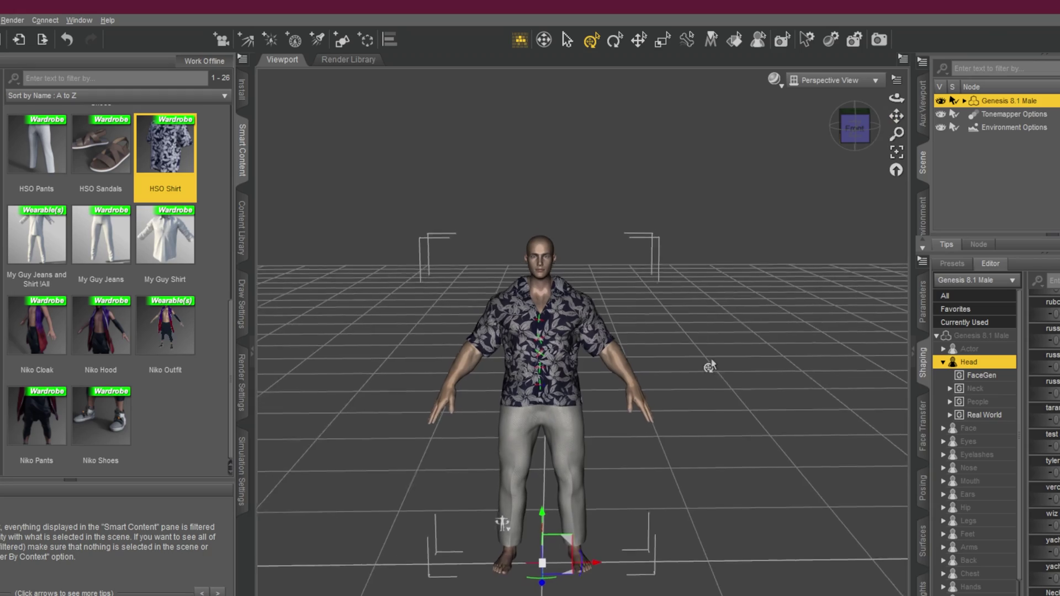
Orbit around the clothed figure, then send it via File > Send To > Daz To Blender.
alt+drag(710, 368, 718, 237)
drag(855, 127, 862, 125)
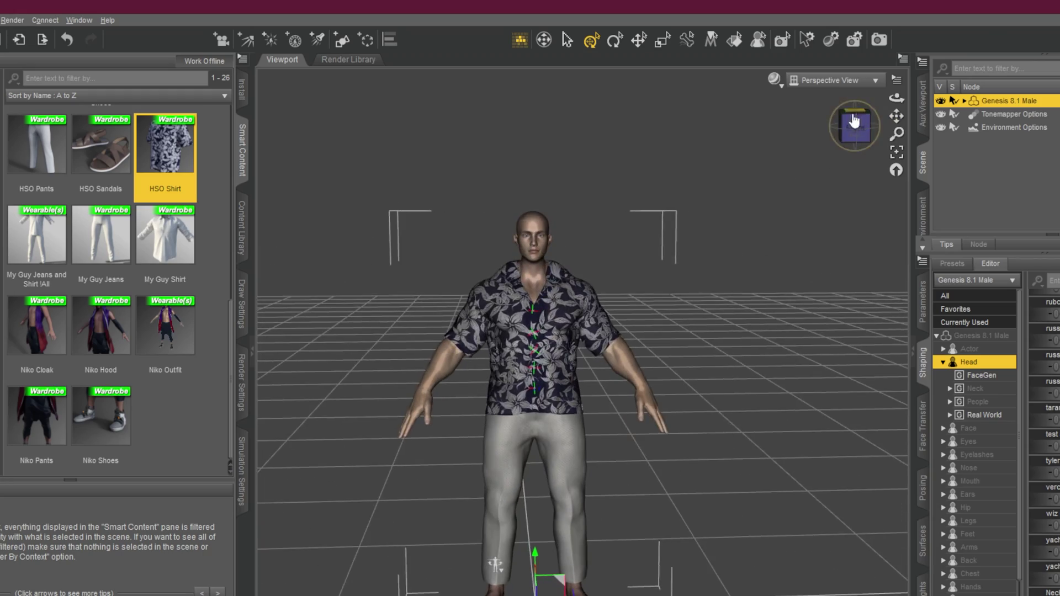
click(18, 44)
mouse_move(216, 449)
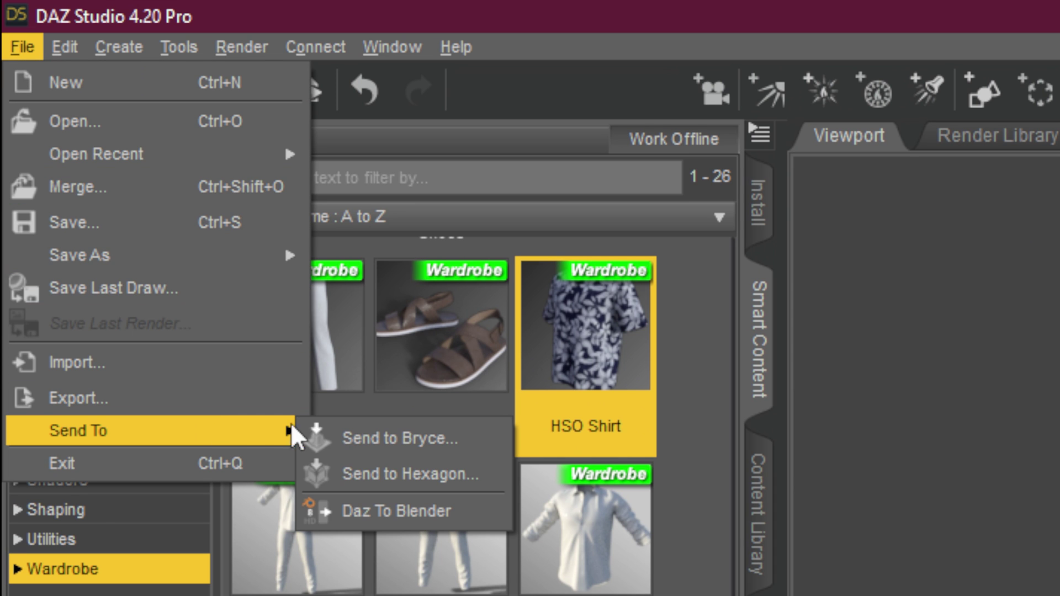
click(387, 513)
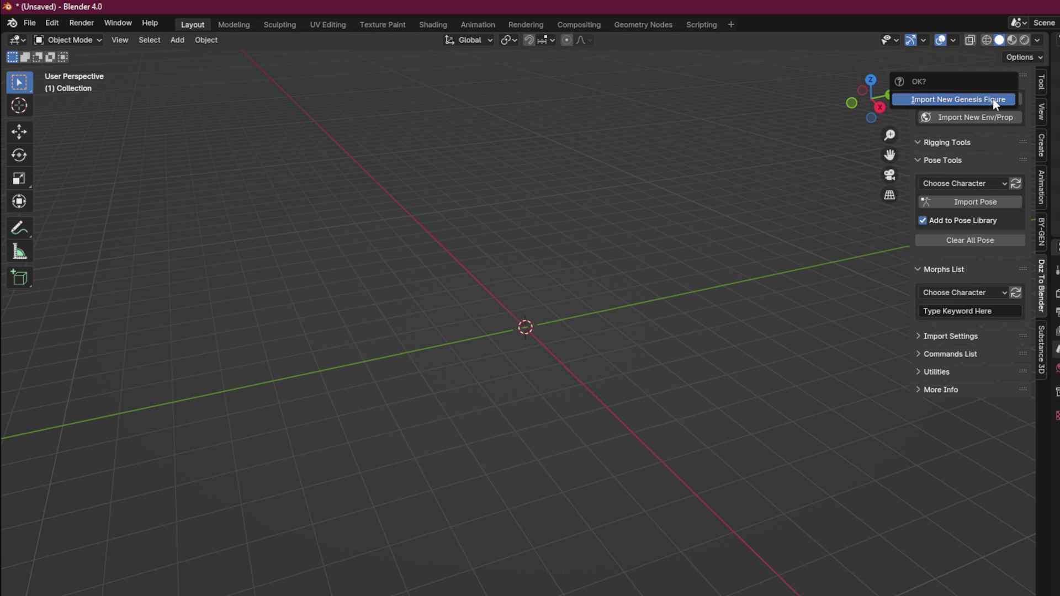
Import the new Genesis figure and bring its face material nodes into view in the Shader Editor.
click(993, 99)
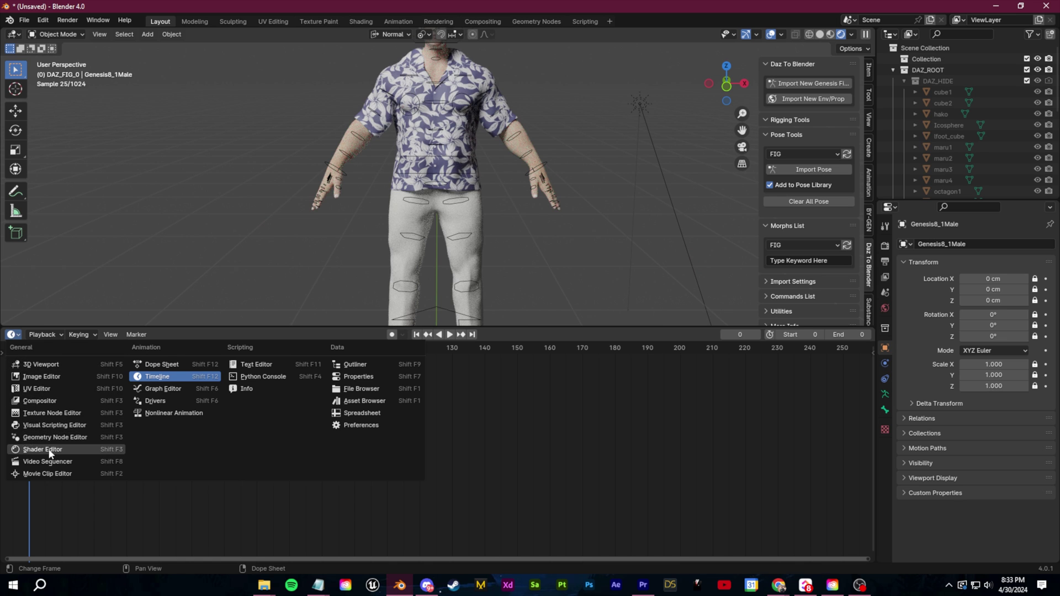
click(49, 451)
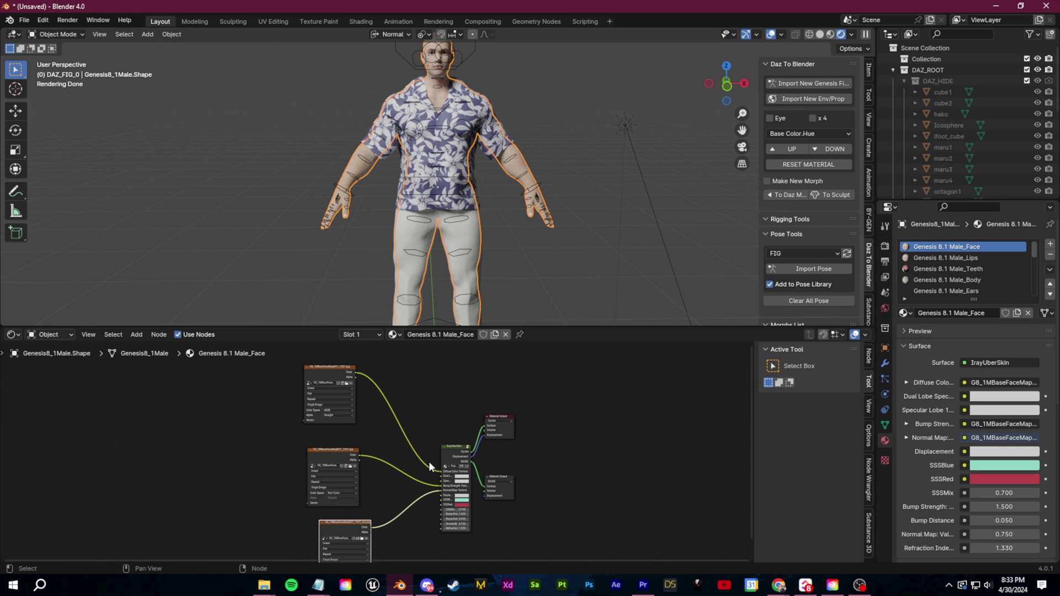
middle_drag(426, 459, 440, 447)
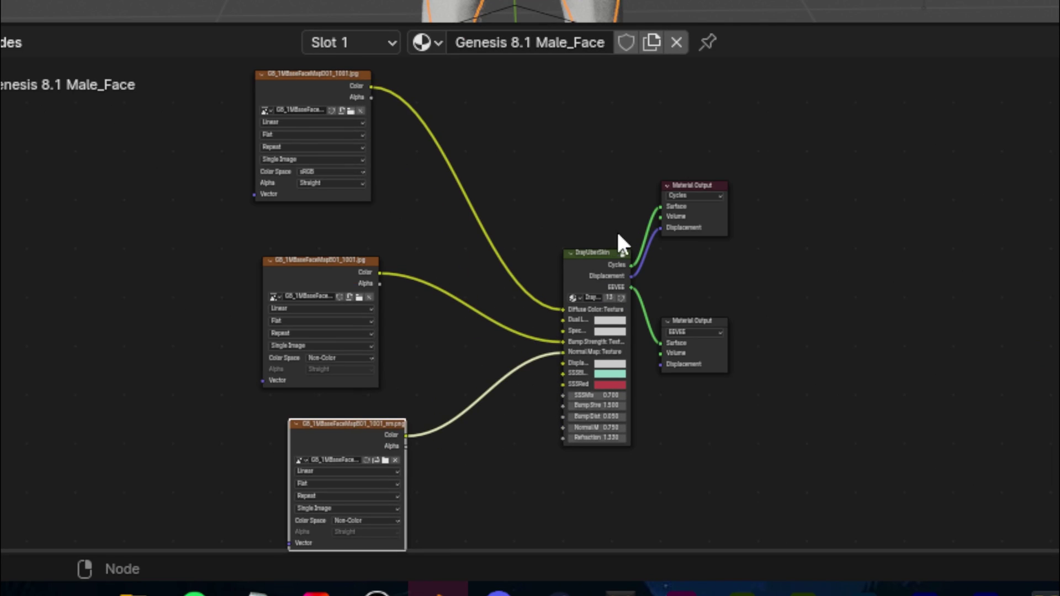
scroll(620, 235, up, 5)
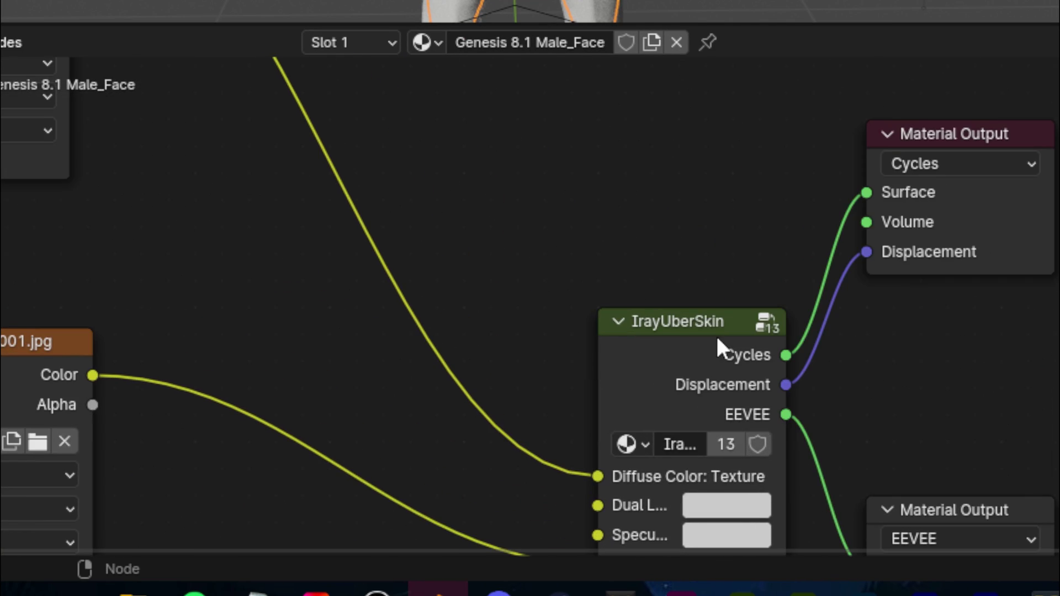
scroll(707, 340, down, 2)
middle_drag(629, 346, 692, 300)
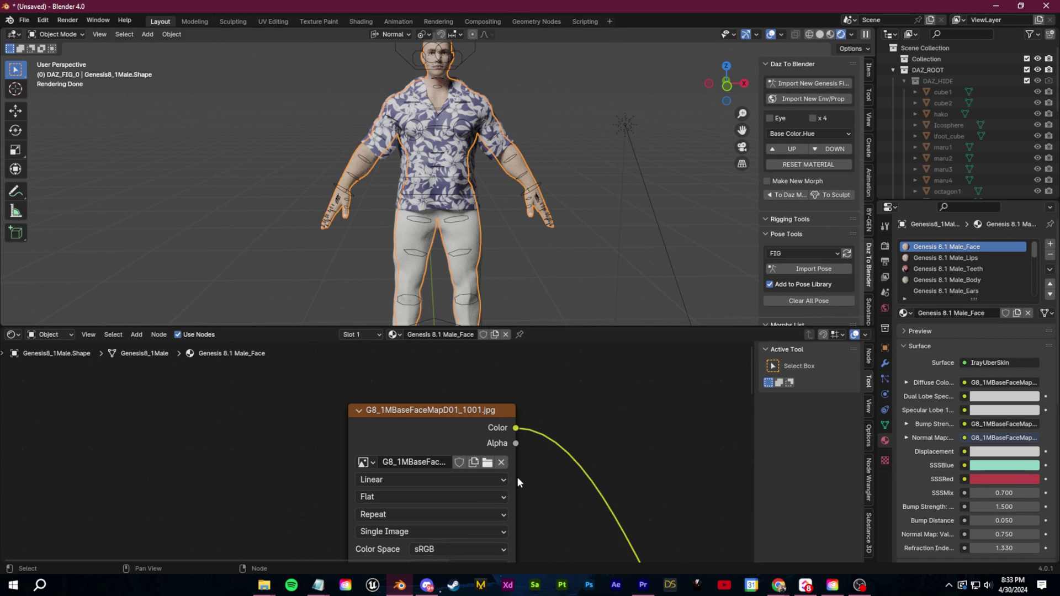
Browse images for the face texture node twice, leaving G8_1MBaseFaceMapD01_1001.jpg unchanged.
click(495, 464)
key(Return)
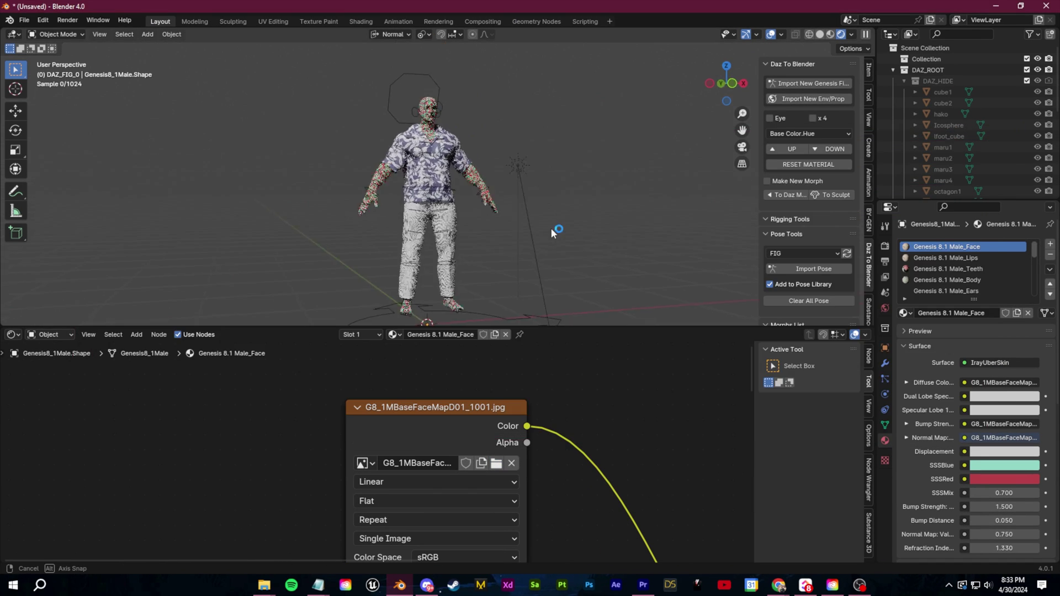
middle_drag(516, 249, 495, 274)
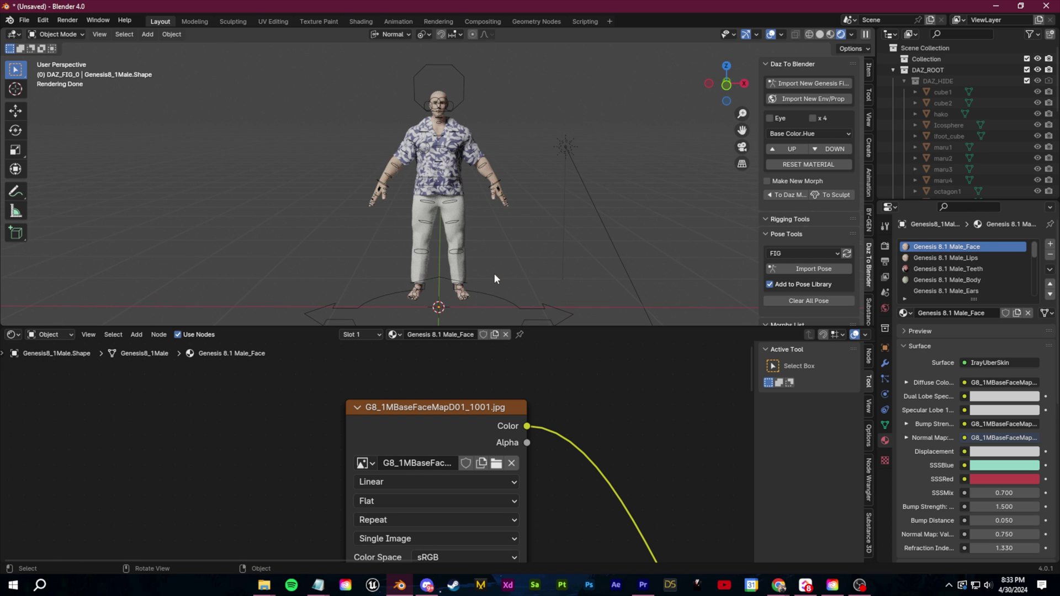
click(496, 462)
click(529, 159)
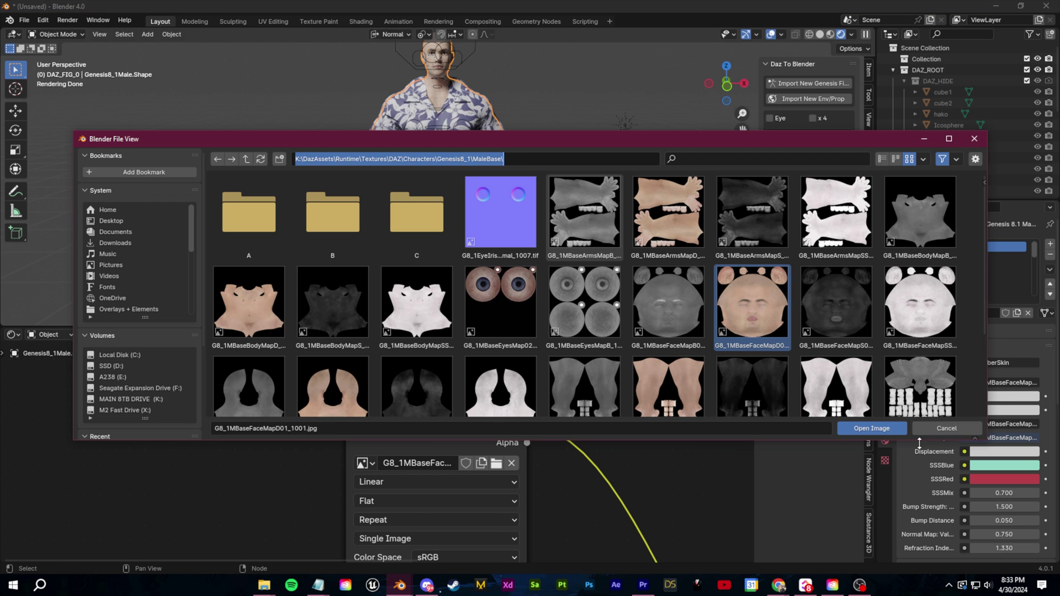
click(937, 429)
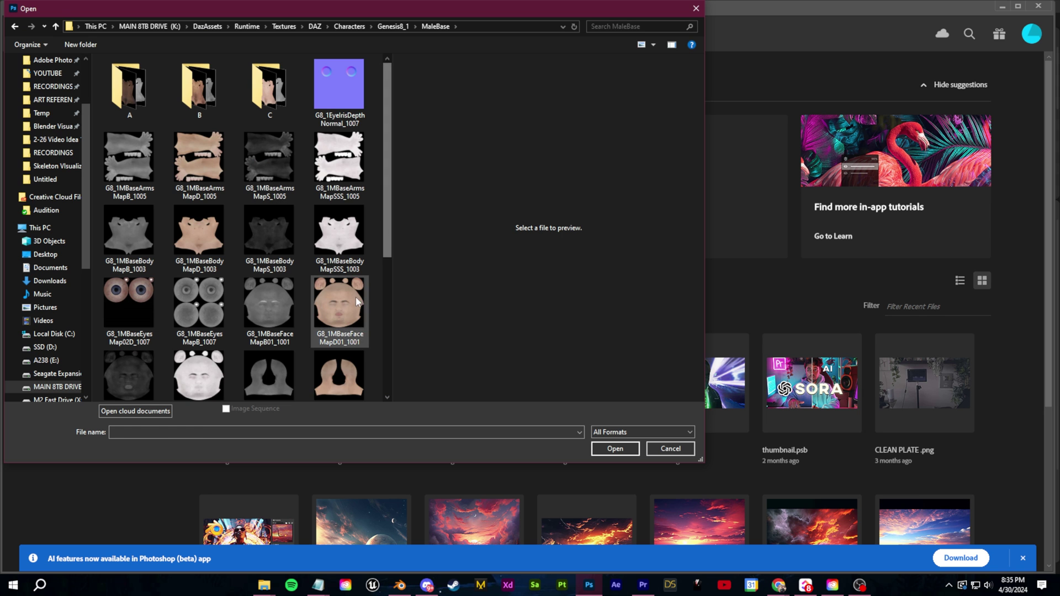
Open G8_1MBaseFaceMapD01_1001.jpg in Photoshop and scroll around the face map.
click(356, 301)
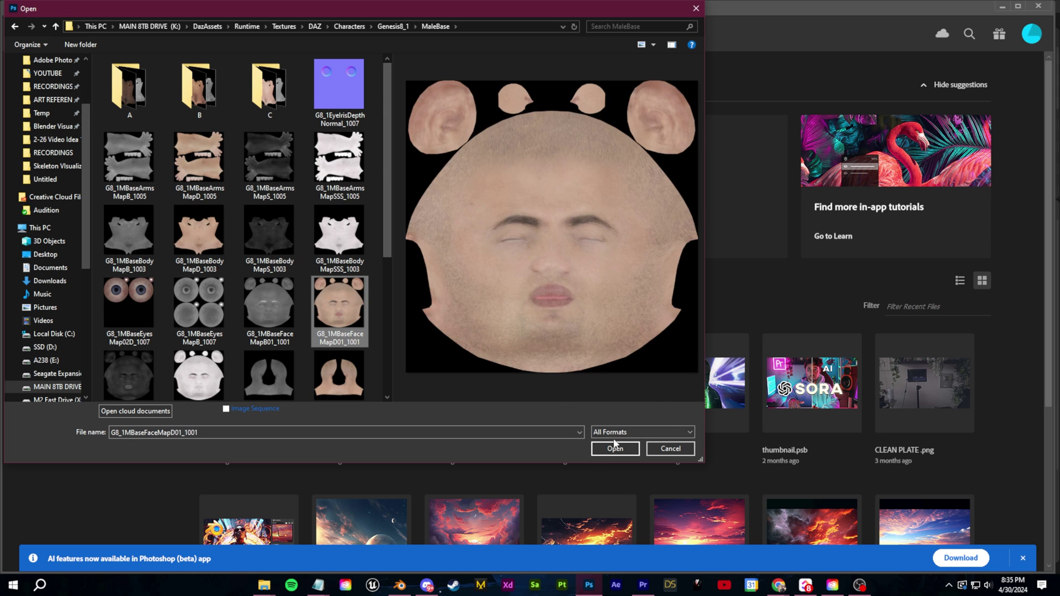
click(614, 450)
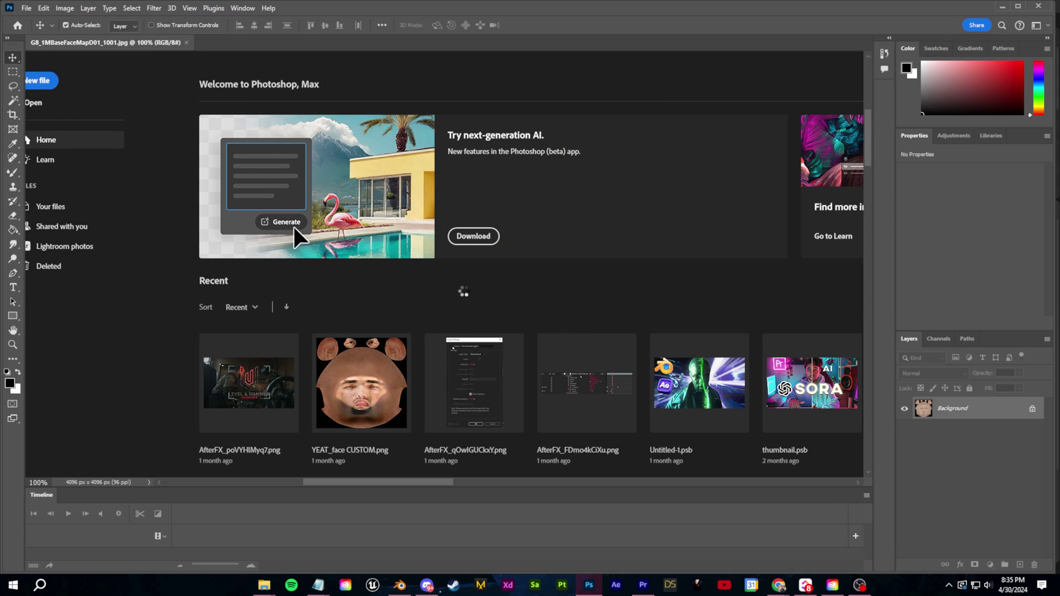
alt+scroll(437, 357, down, 1)
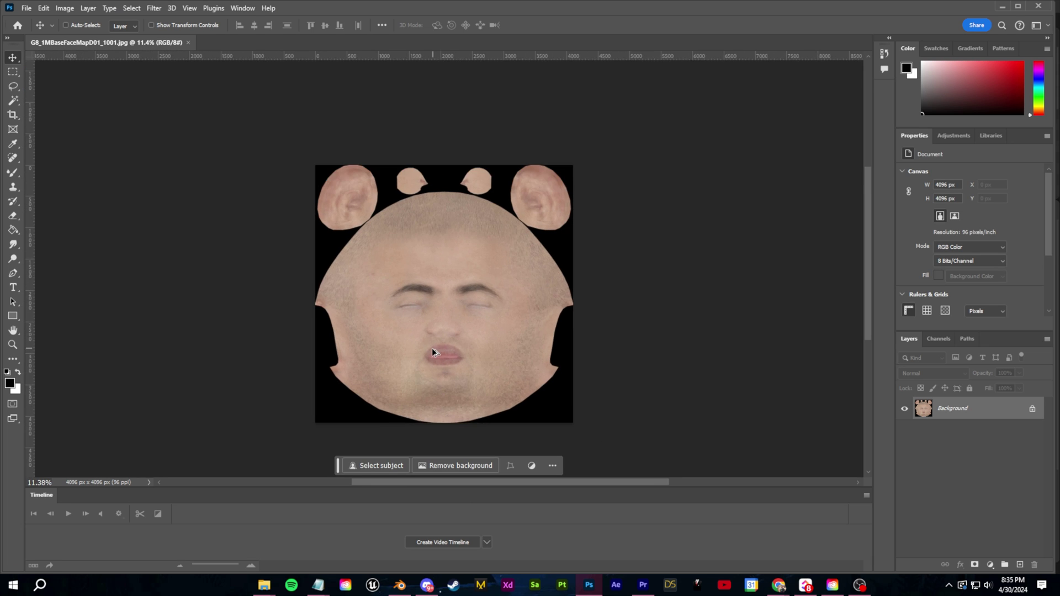
alt+scroll(431, 354, up, 5)
alt+scroll(484, 283, down, 3)
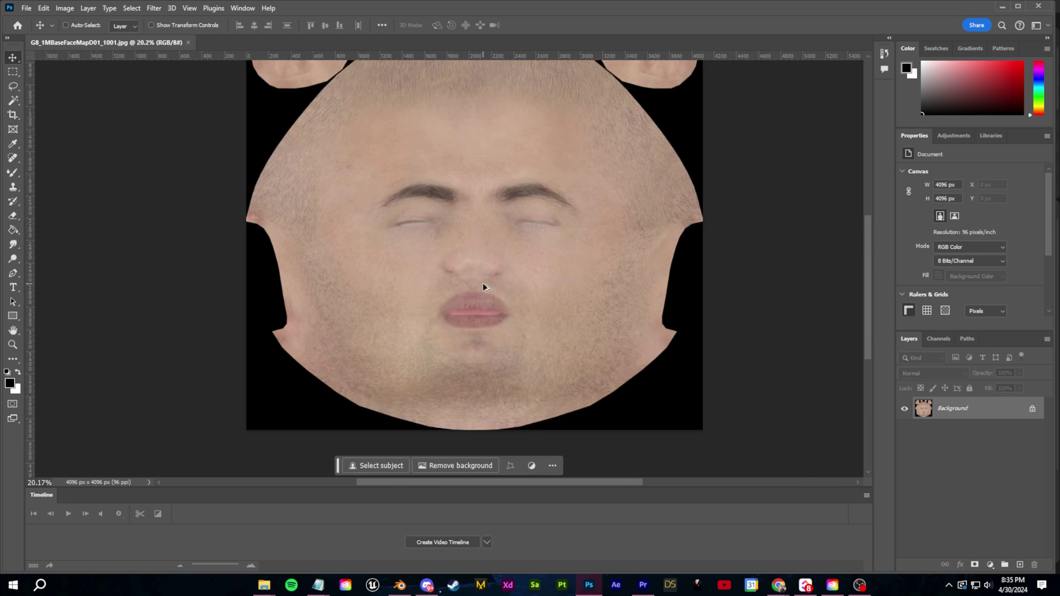
alt+scroll(488, 243, up, 1)
alt+scroll(519, 309, down, 1)
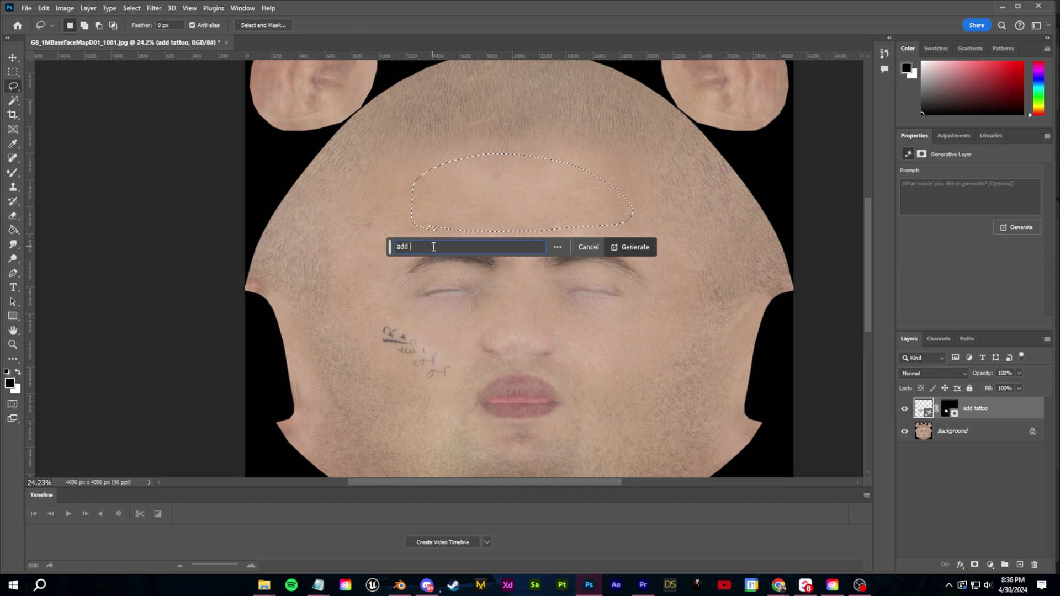
Generate a dragon tattoo on the forehead with Generative Fill, then return to Blender.
text(n tattoo)
key(Return)
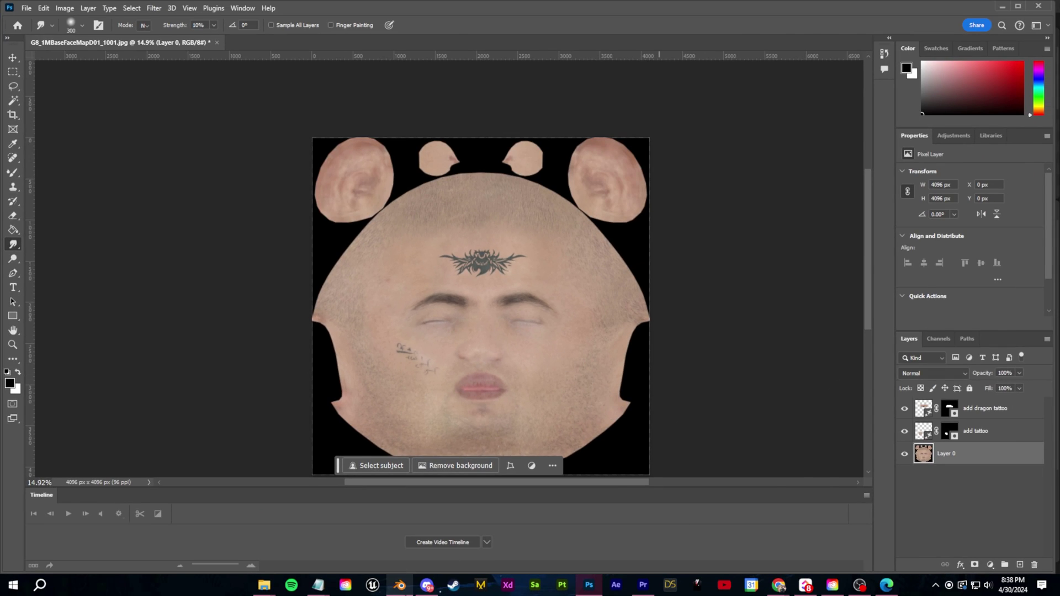
key(alt+Tab)
Load CUSTOM FACE.png as the face mesh's image texture.
click(463, 225)
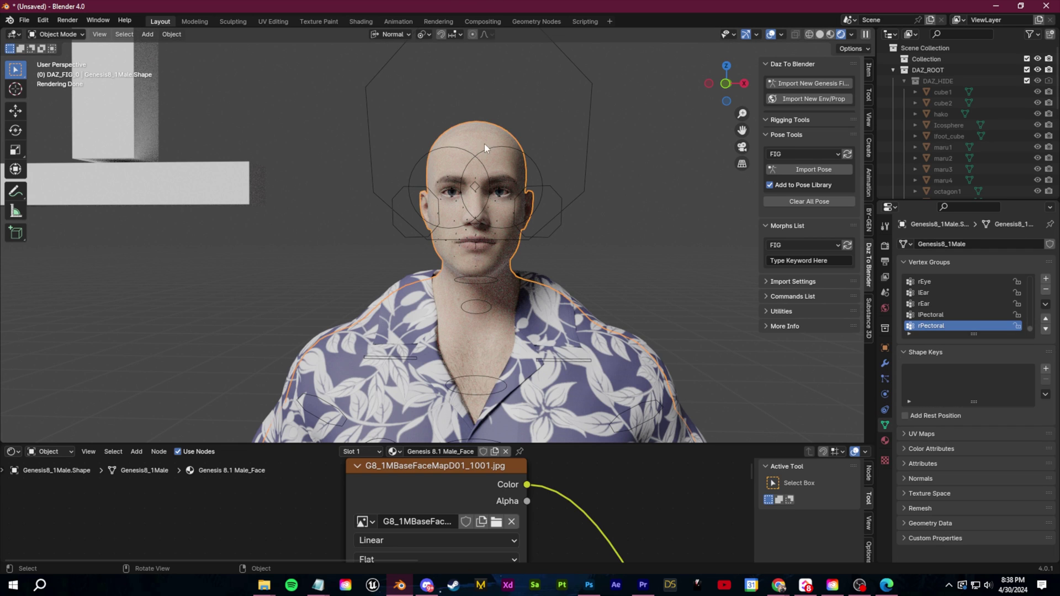
drag(486, 445, 486, 308)
click(456, 433)
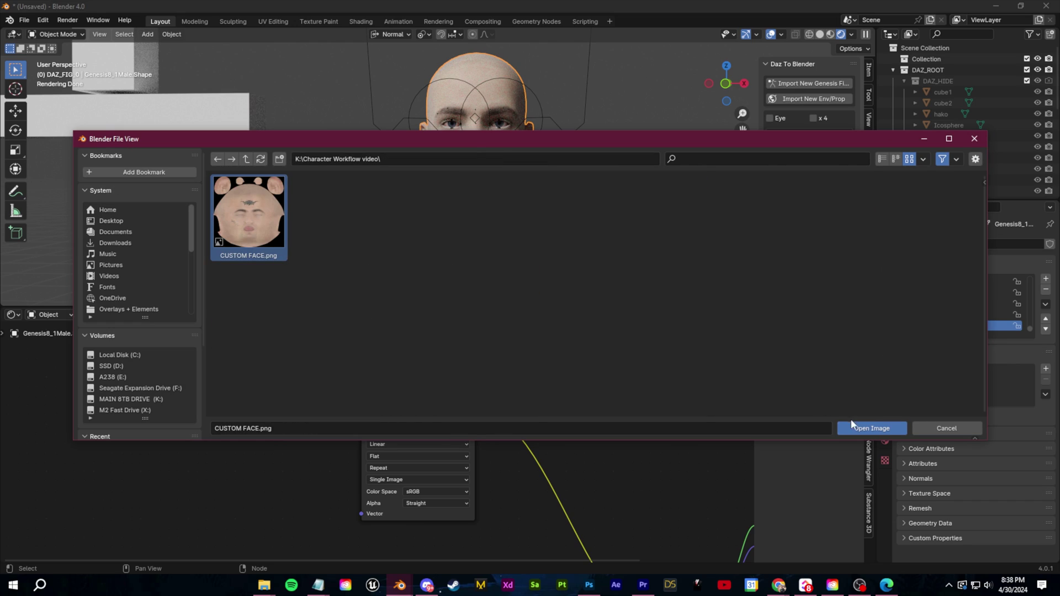
click(872, 427)
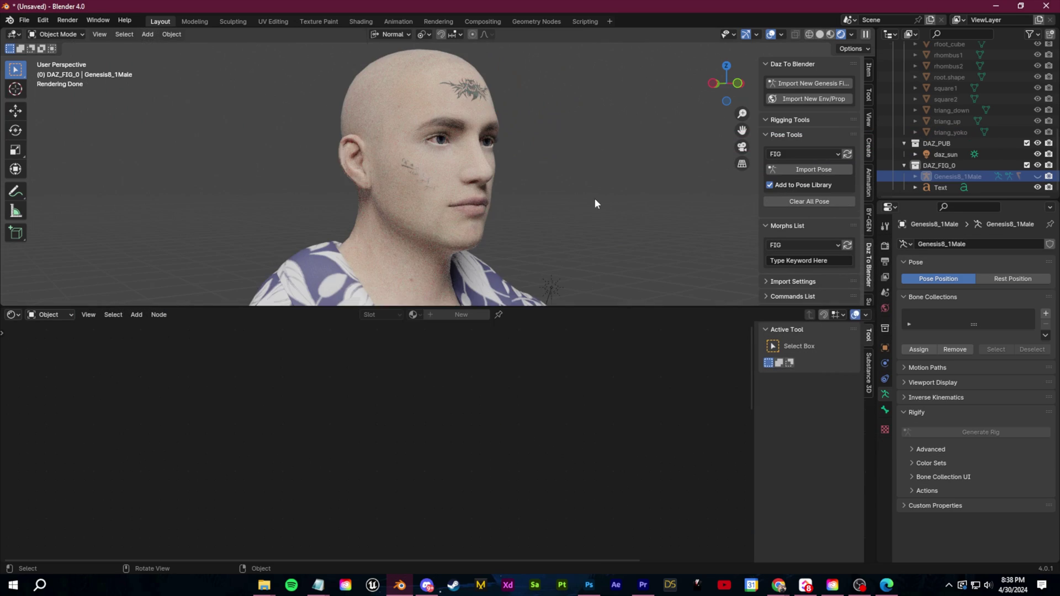
Apply the Base Pose Kneeling C preset and move the lowerJaw bone to open the mouth.
drag(633, 307, 633, 440)
middle_drag(625, 287, 478, 327)
scroll(564, 294, up, 3)
scroll(558, 306, down, 10)
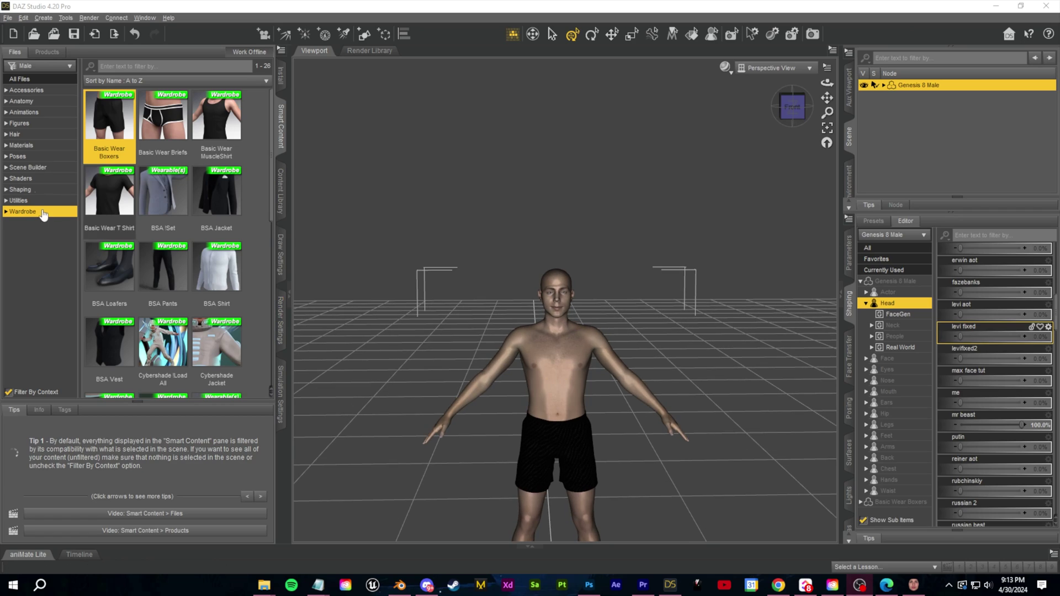
click(28, 156)
double_click(162, 116)
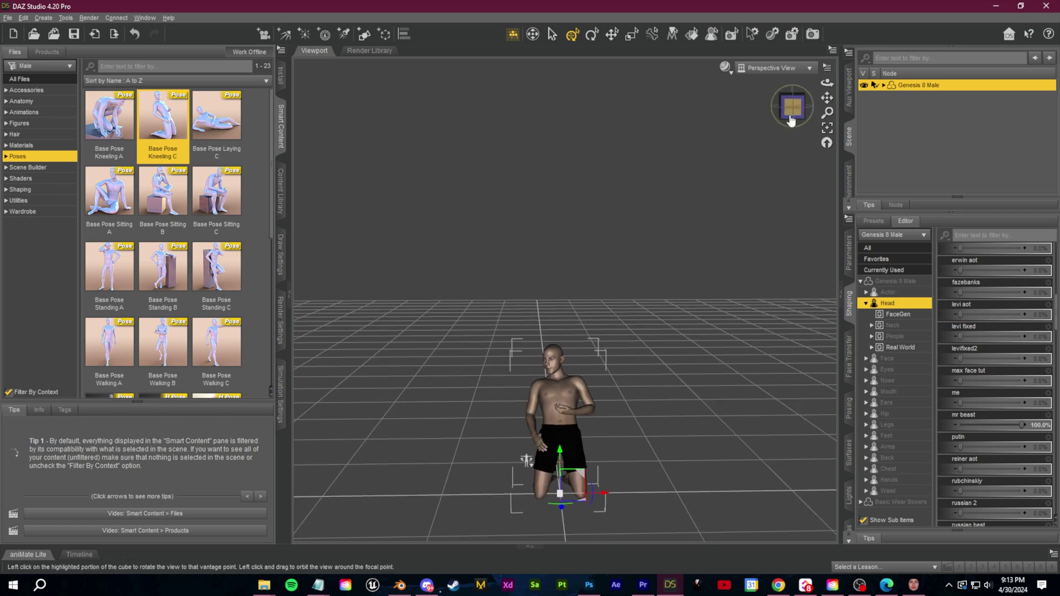
scroll(163, 243, down, 5)
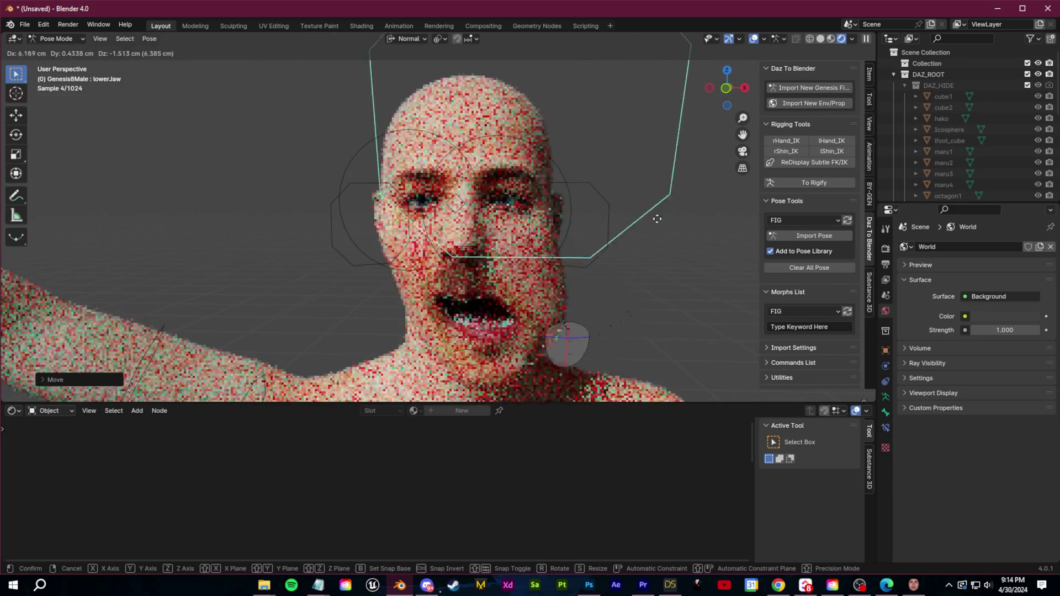
right_click(630, 288)
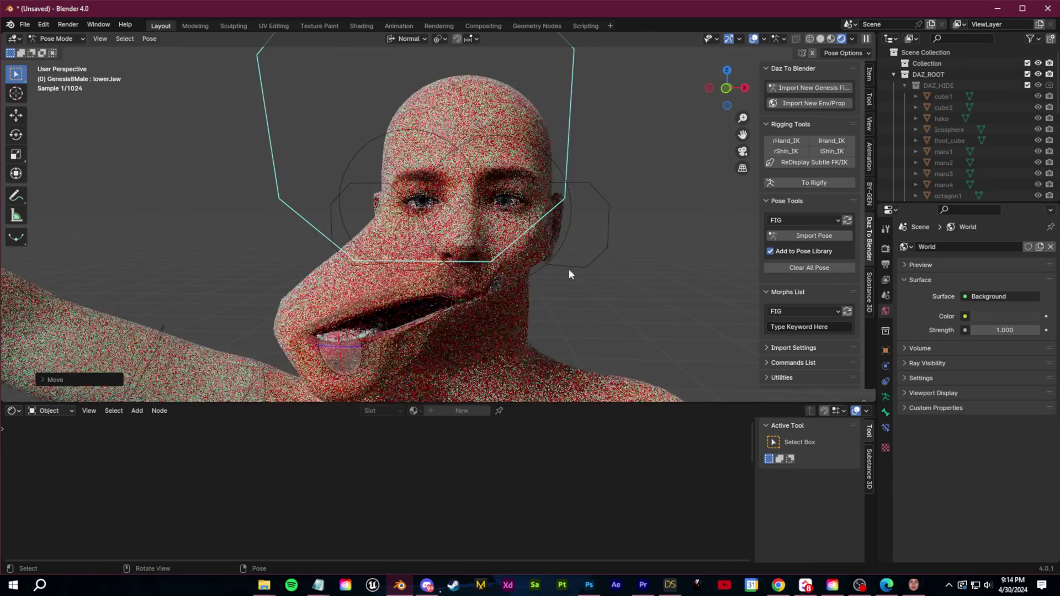
key(g)
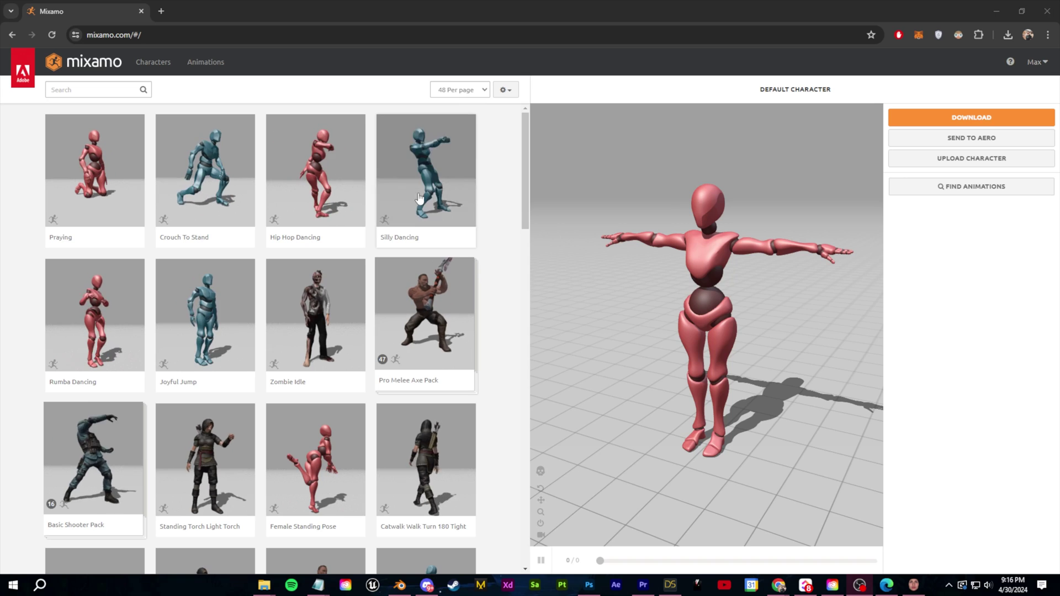
Finish rigging the uploaded character, choose Rumba Dancing, and download the animation.
click(420, 198)
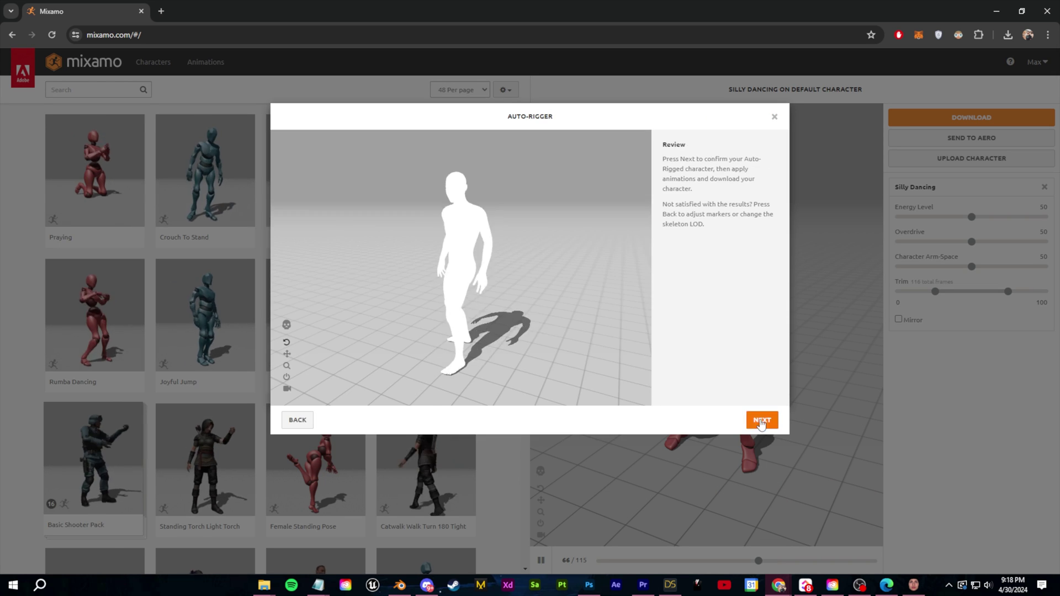
click(761, 421)
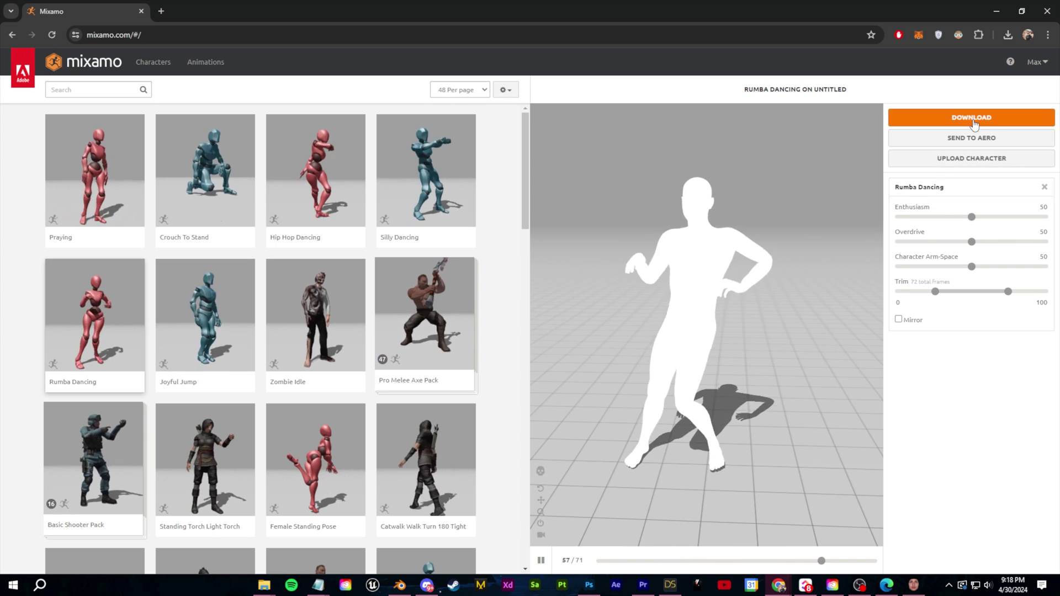
click(971, 117)
click(700, 244)
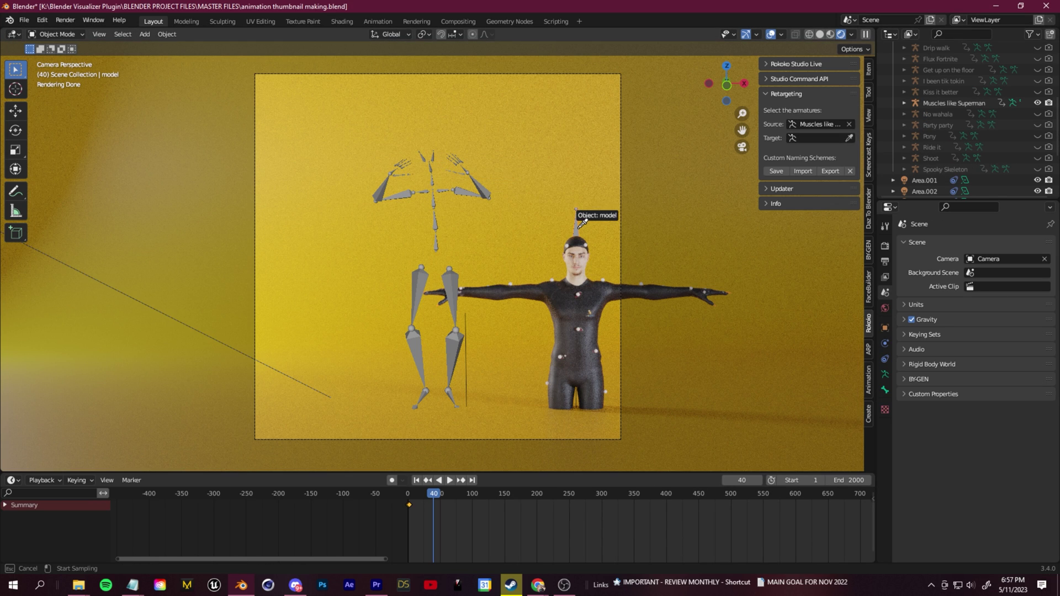
Build the Rokoko bone list, retarget the Muscles like Superman motion, and play it back.
click(822, 154)
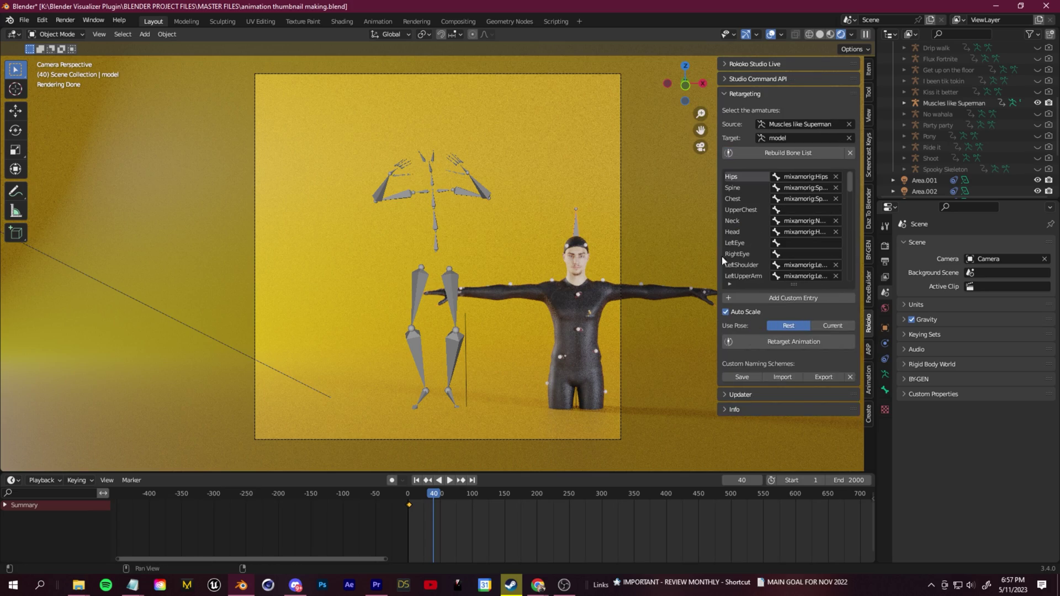
click(785, 345)
key(space)
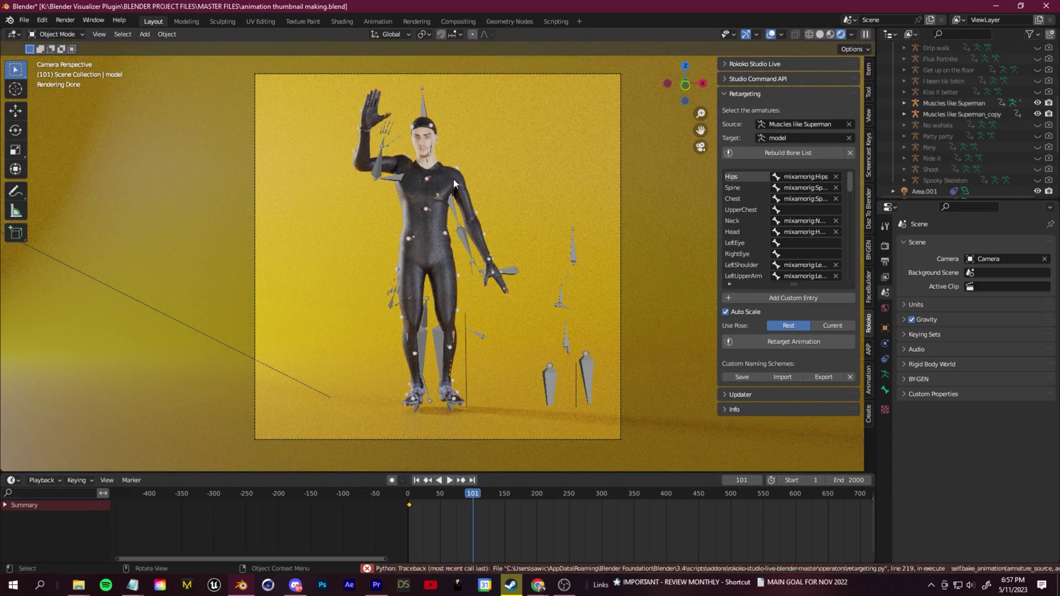
scroll(847, 243, down, 1)
drag(436, 499, 516, 497)
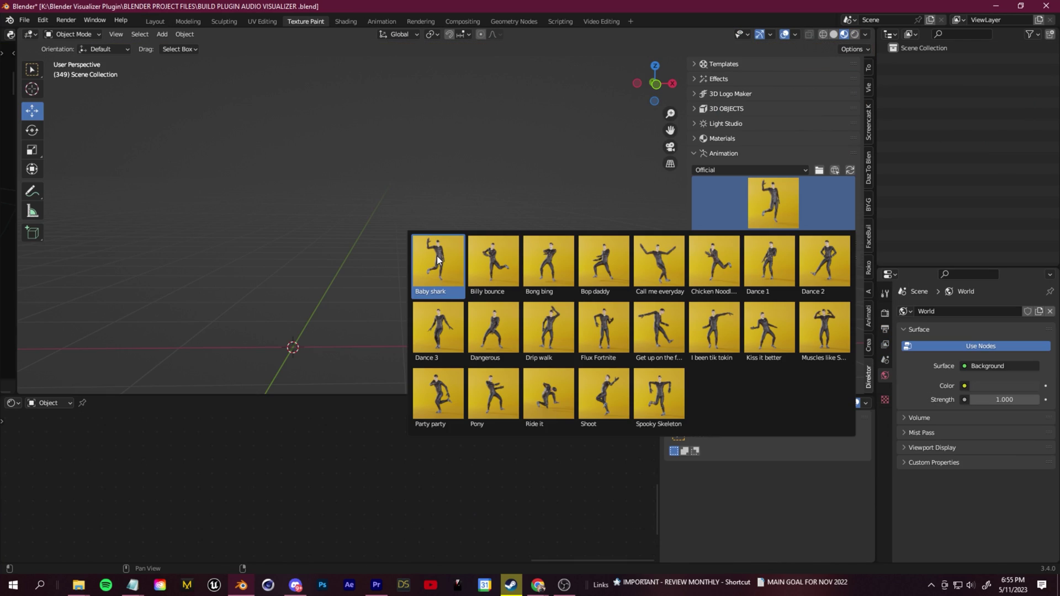
Import the Baby shark dance and turn the bottom editor into a Timeline.
click(438, 273)
drag(178, 396, 178, 462)
click(11, 469)
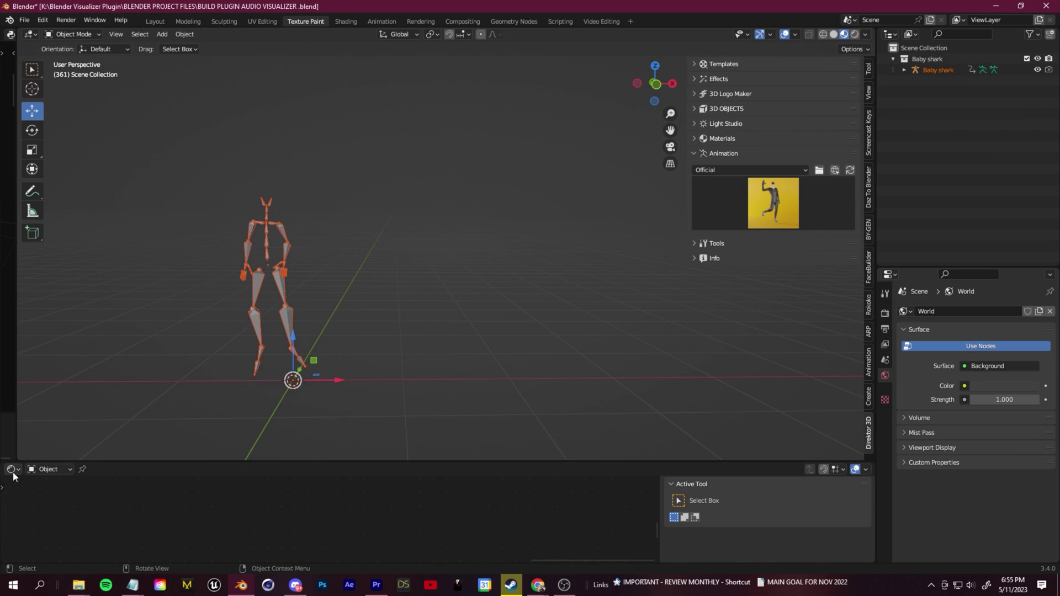
click(11, 469)
click(161, 363)
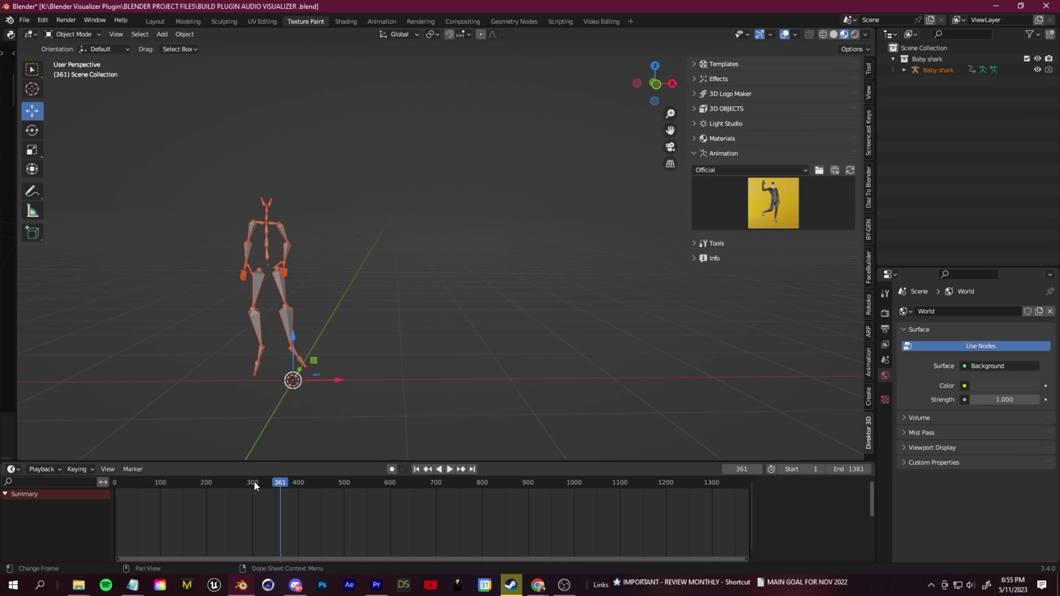
Import Dance 1 and Dance 3, then scrub the timeline to preview the dances.
click(751, 224)
click(780, 270)
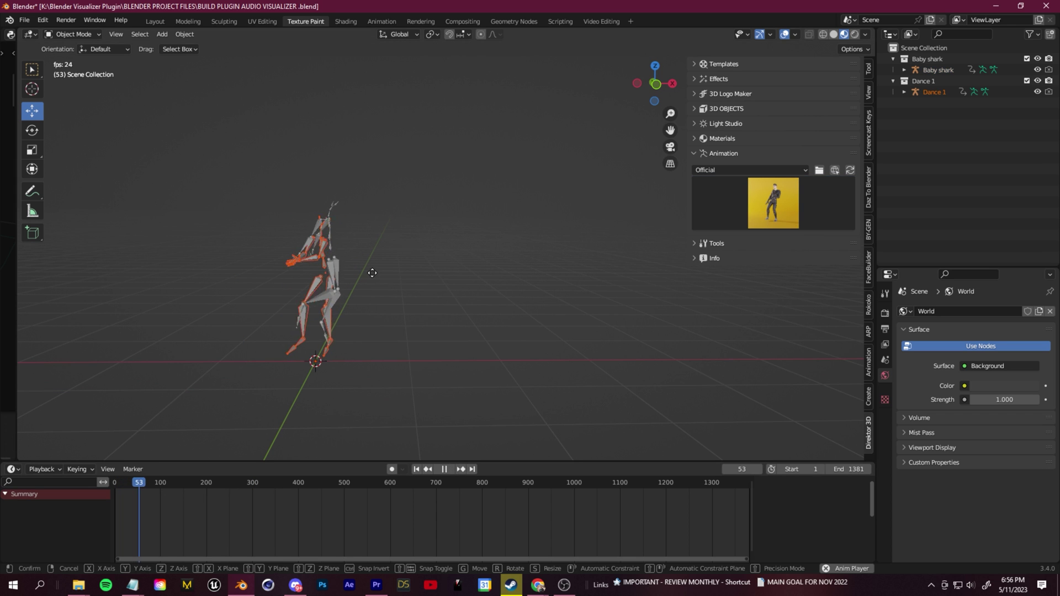
click(497, 269)
click(784, 203)
click(455, 326)
drag(178, 484, 260, 483)
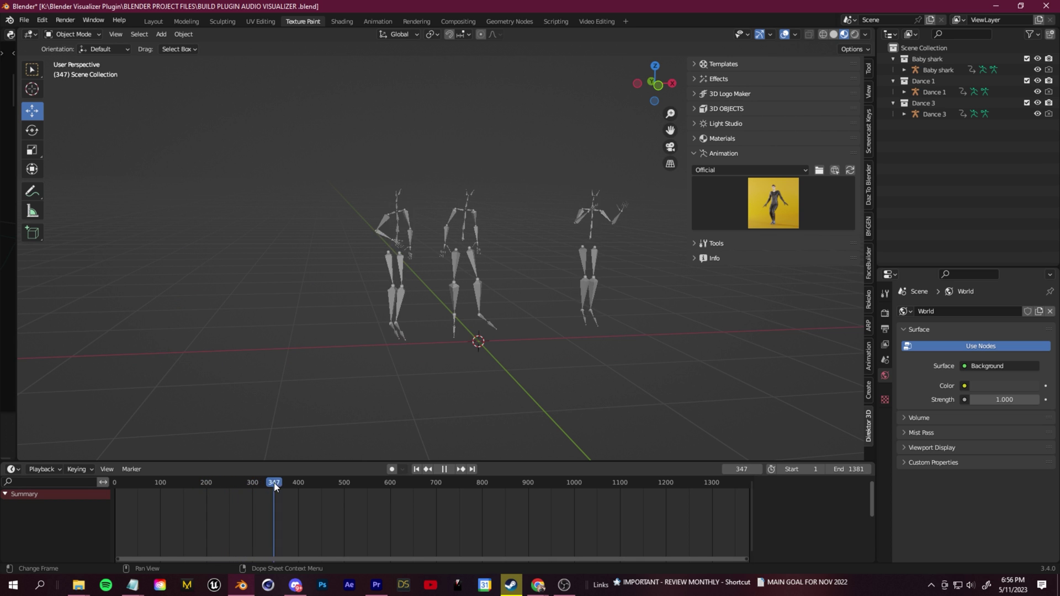
drag(120, 485, 207, 485)
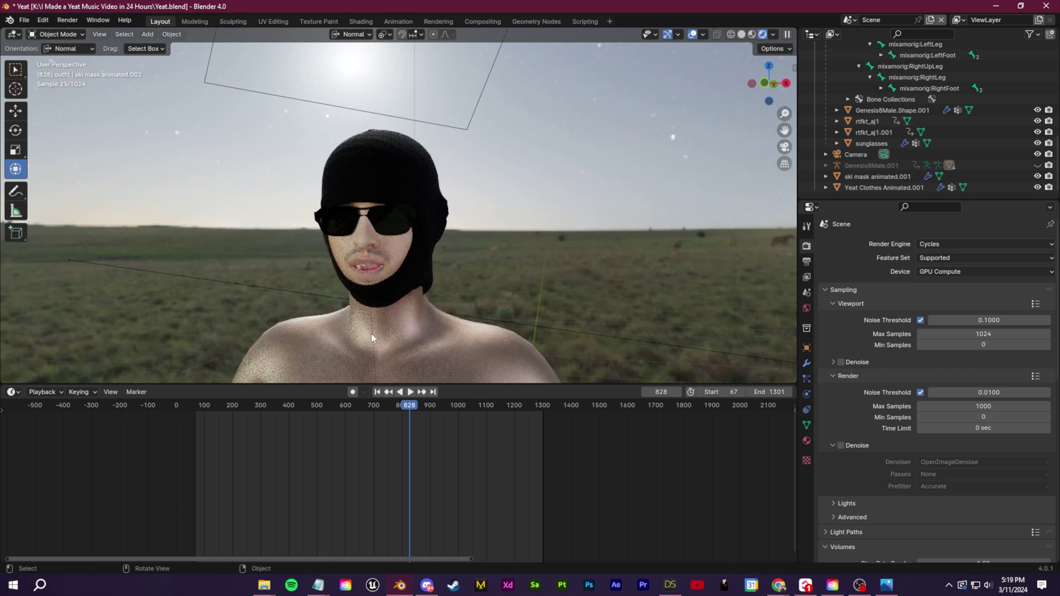
middle_drag(371, 334, 395, 326)
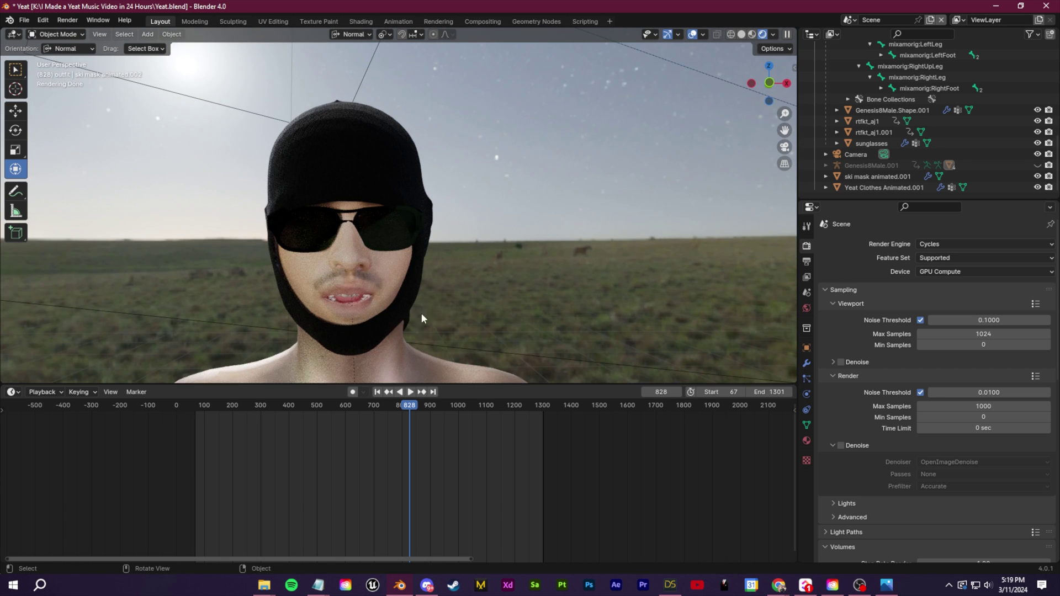
Play the Yeat animation, jump near frame 325, and stop playback at frame 323.
key(space)
click(267, 421)
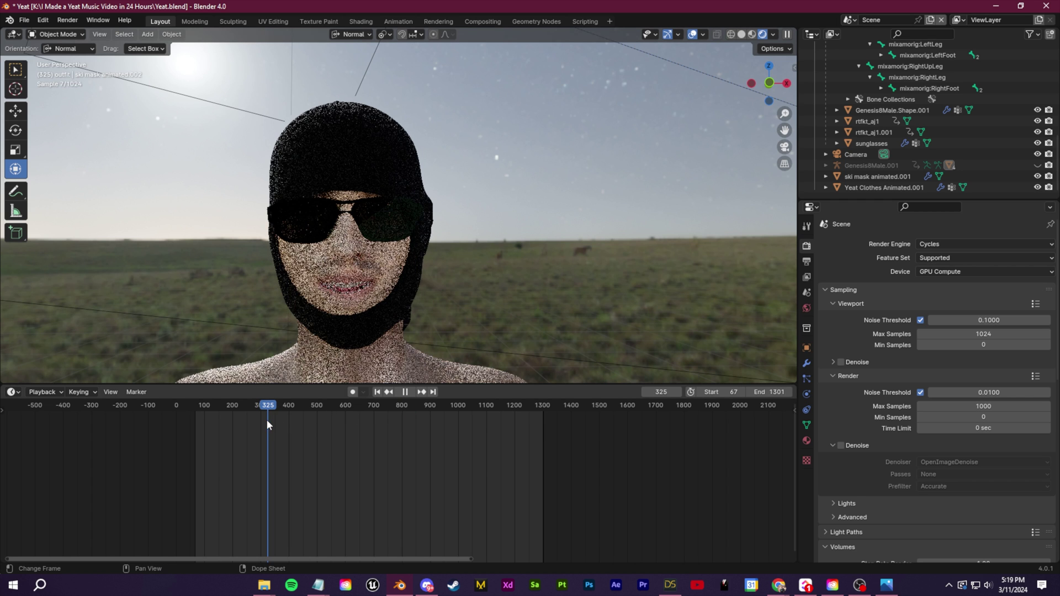
key(space)
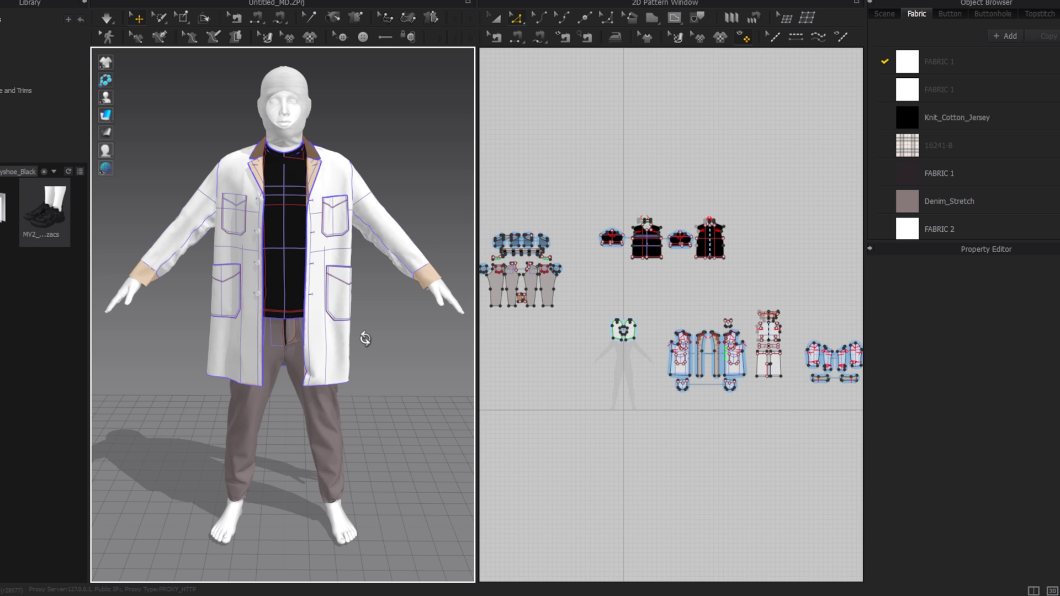
Jump the Trench Coat Outfit animation timeline to frame 104 to preview the coat.
scroll(365, 339, down, 3)
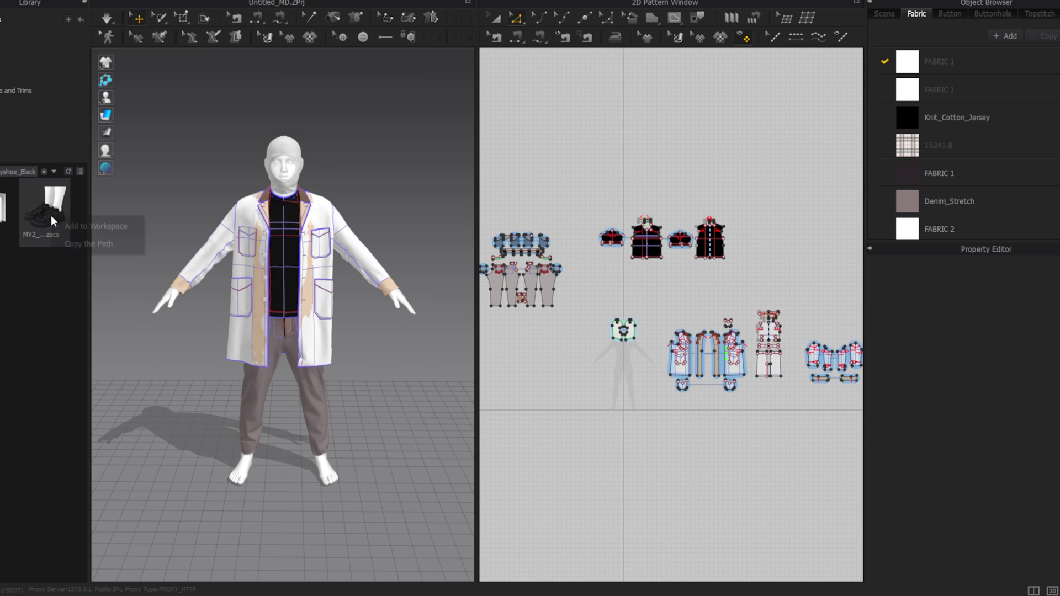
click(42, 283)
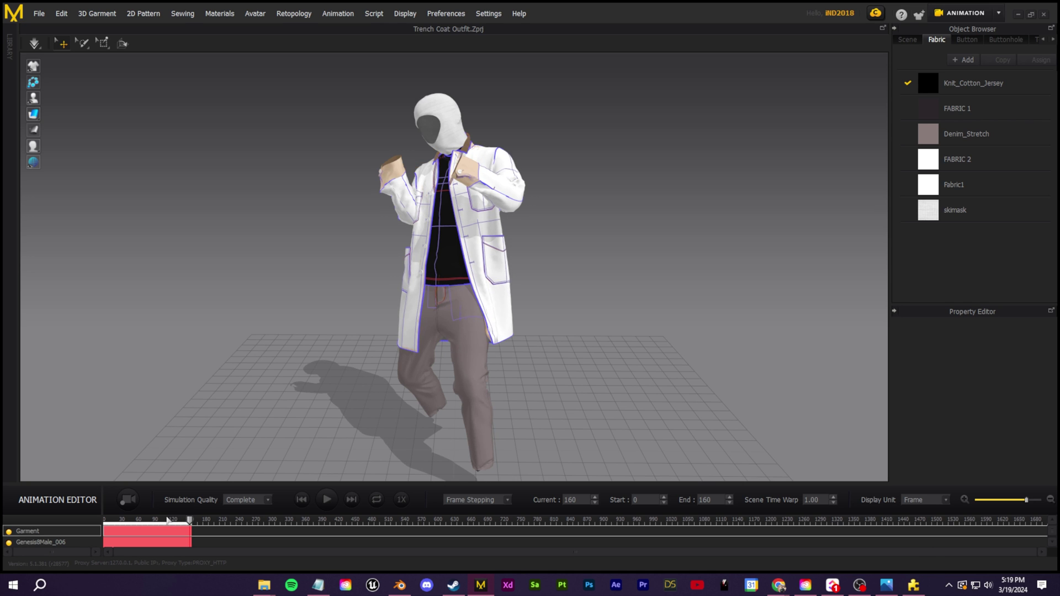
click(161, 520)
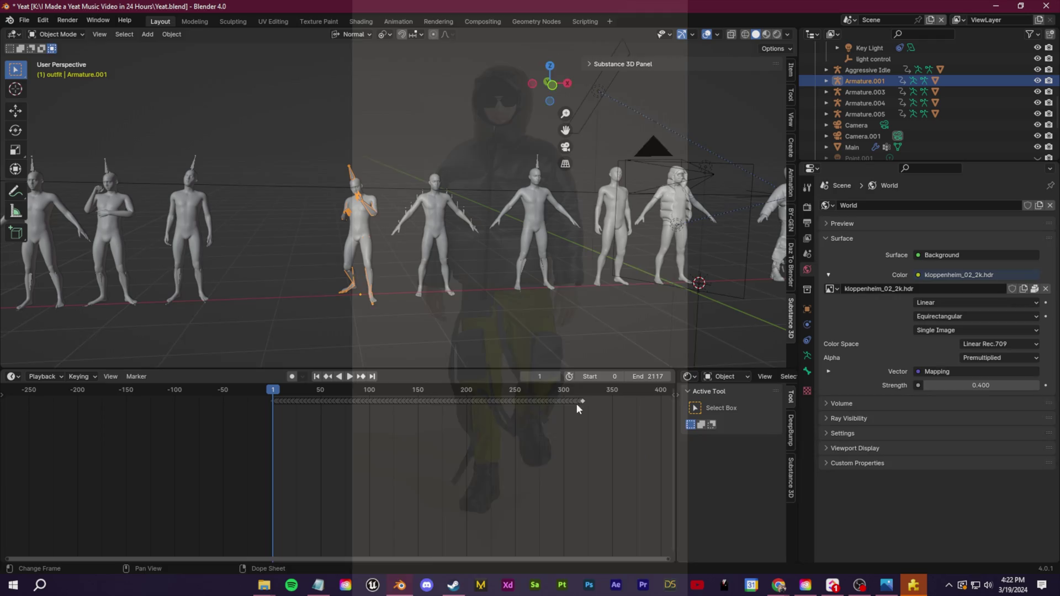
Select the dope sheet keyframes, raise Overdrive from 35 to 41, and play the animation.
drag(629, 423, 426, 392)
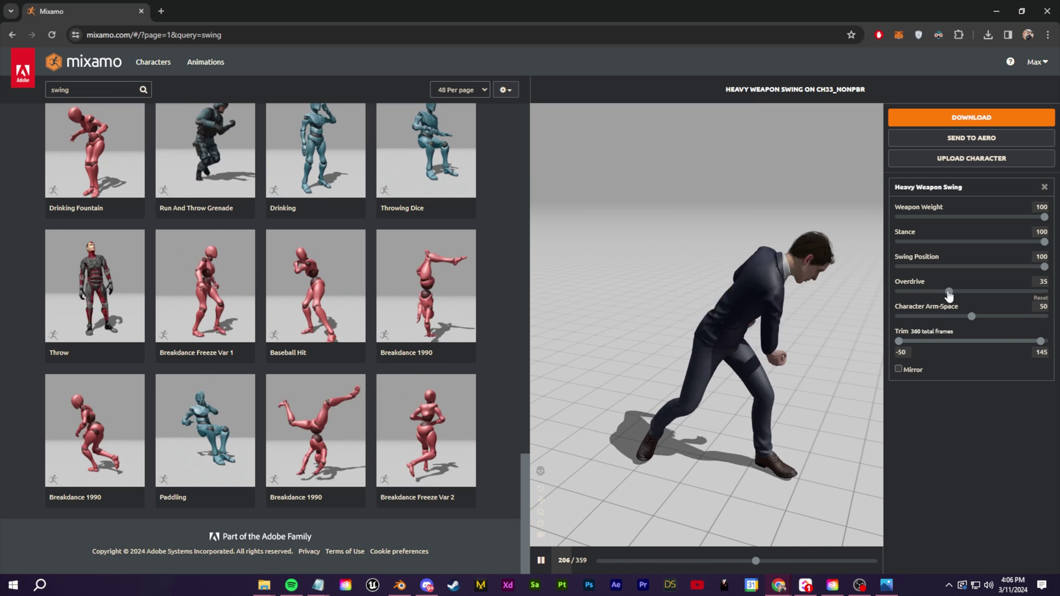
drag(948, 291, 959, 292)
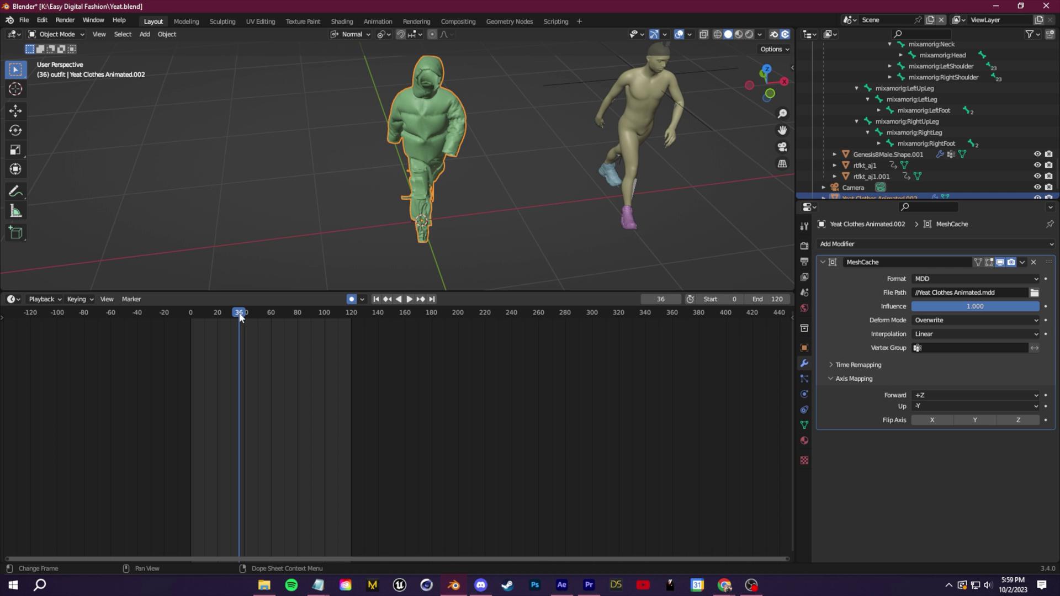
key(space)
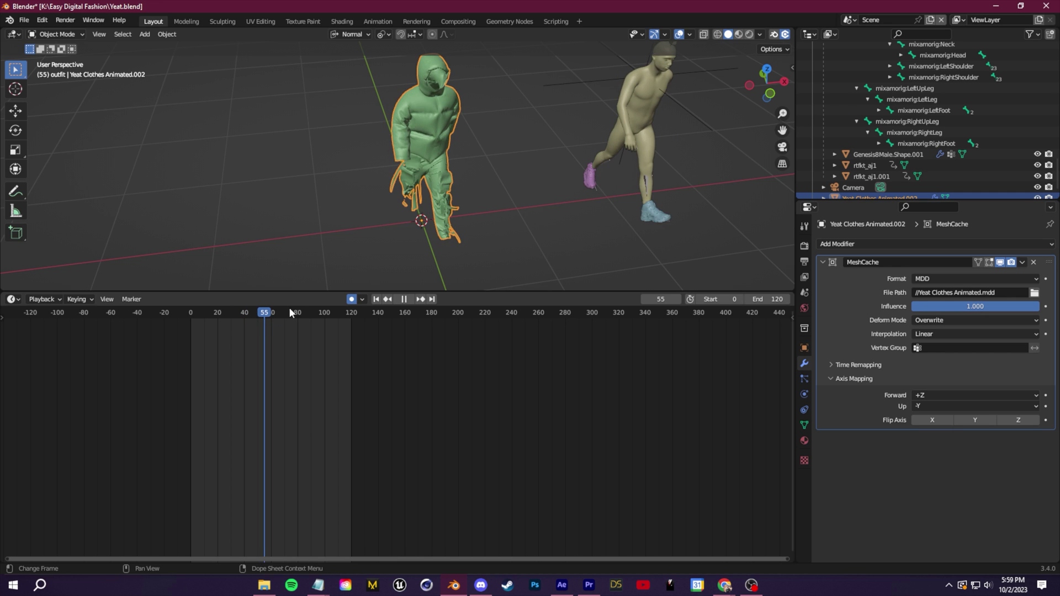
key(space)
Show the outfit's MeshCache modifier with its Time Remapping options expanded.
middle_drag(331, 265, 616, 164)
click(617, 163)
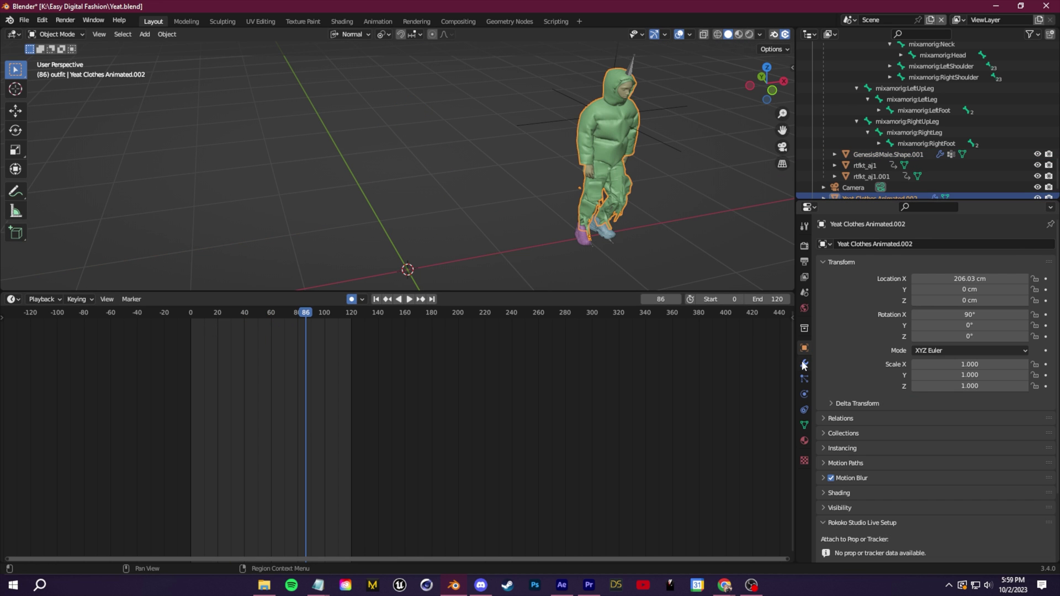
click(804, 365)
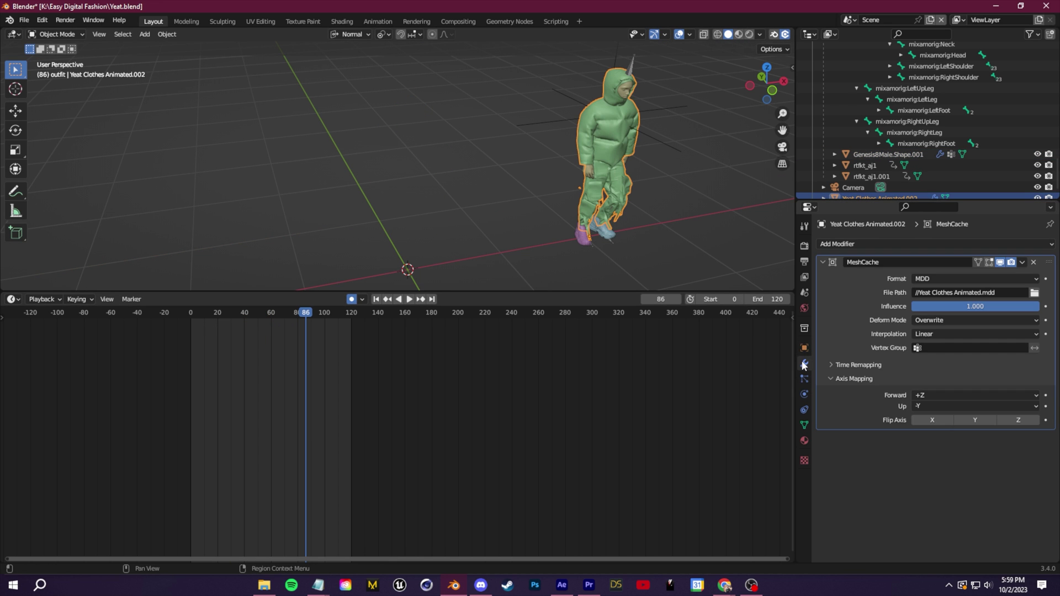
click(834, 365)
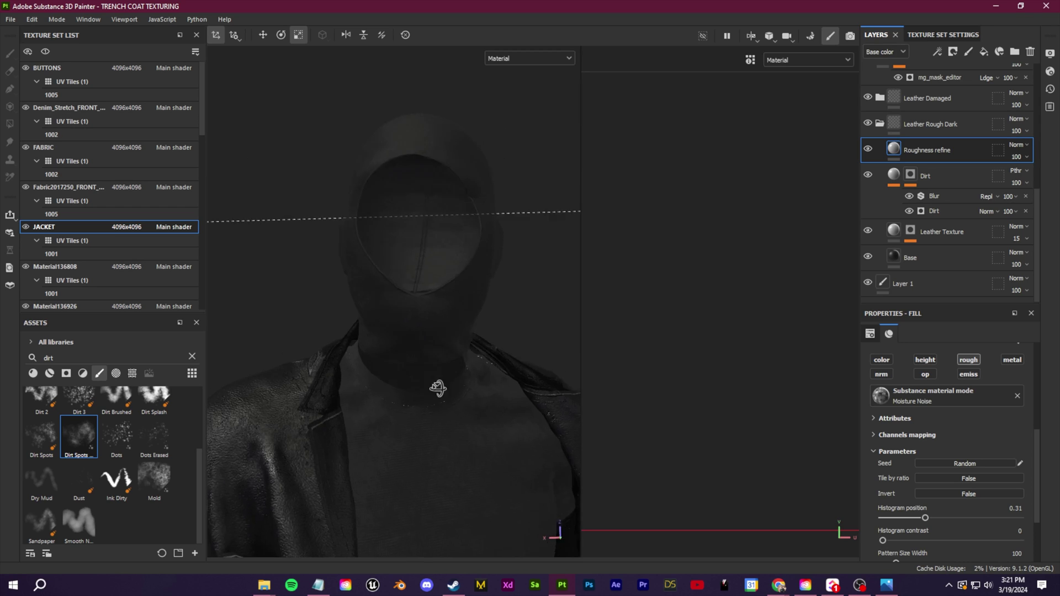
Switch the viewport from Roughness to Material and set the Base fill pattern contrast to 0.53.
alt+right_drag(438, 388, 420, 285)
alt+drag(420, 284, 433, 68)
alt+right_drag(432, 67, 464, 296)
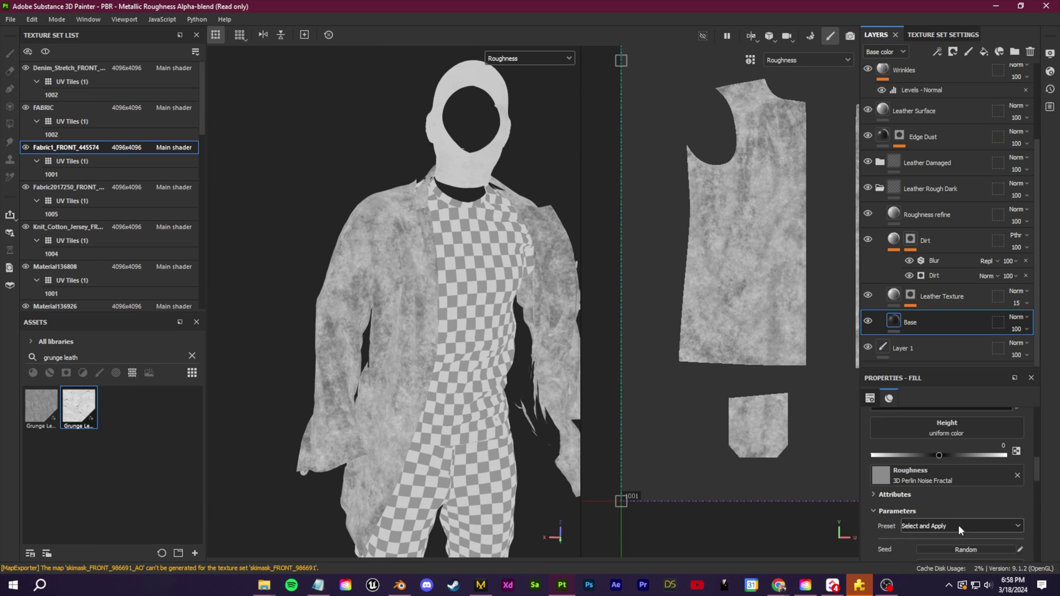
scroll(959, 525, down, 2)
click(530, 58)
click(505, 70)
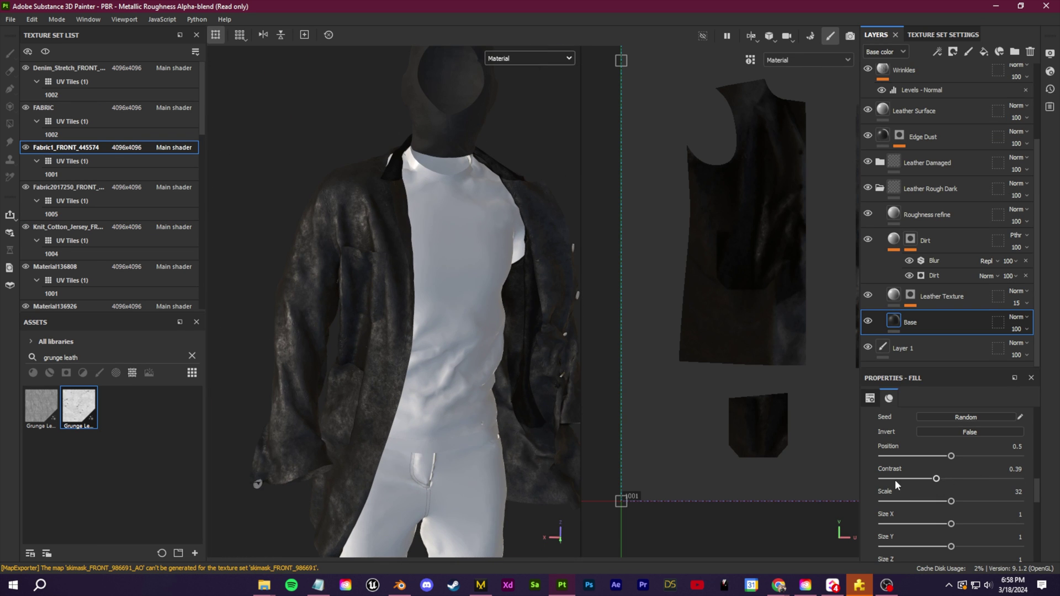
click(895, 479)
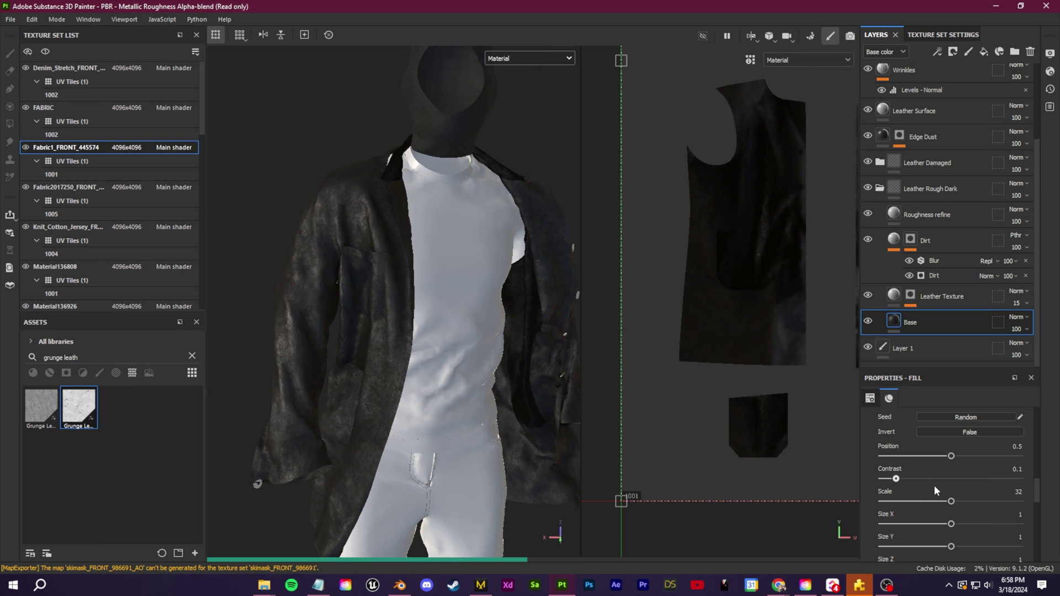
click(956, 479)
alt+right_drag(479, 350, 461, 360)
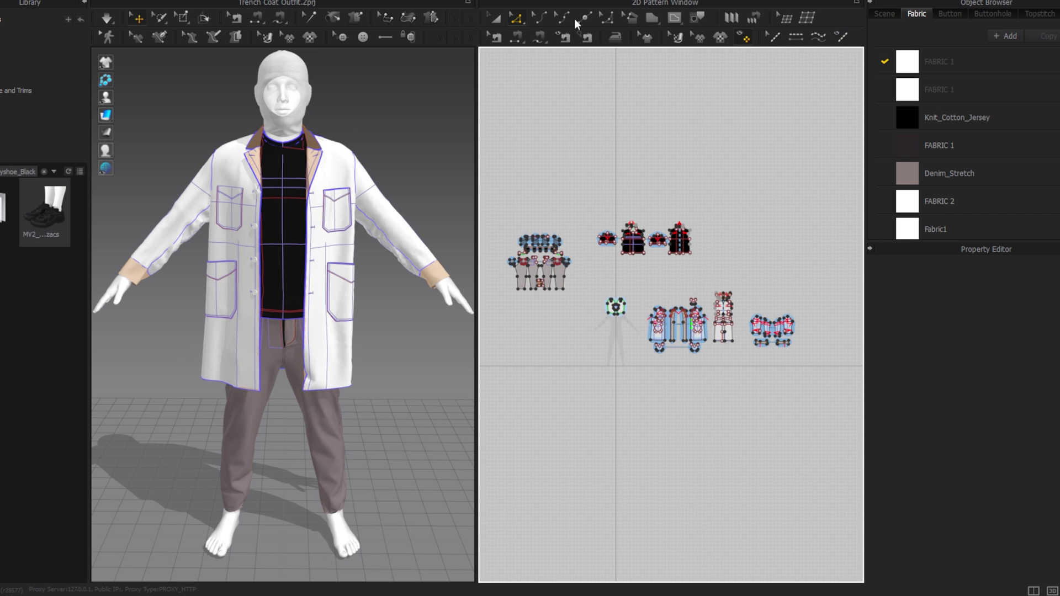
Move the four top pattern pieces beside the coat pieces in the 2D window.
scroll(685, 202, up, 2)
scroll(648, 280, up, 2)
scroll(552, 287, down, 3)
scroll(690, 221, up, 2)
drag(582, 144, 775, 252)
drag(674, 225, 707, 420)
Move the shirt pieces and a set of coat pieces down toward the 2D origin.
scroll(602, 370, down, 3)
scroll(586, 354, up, 3)
click(580, 345)
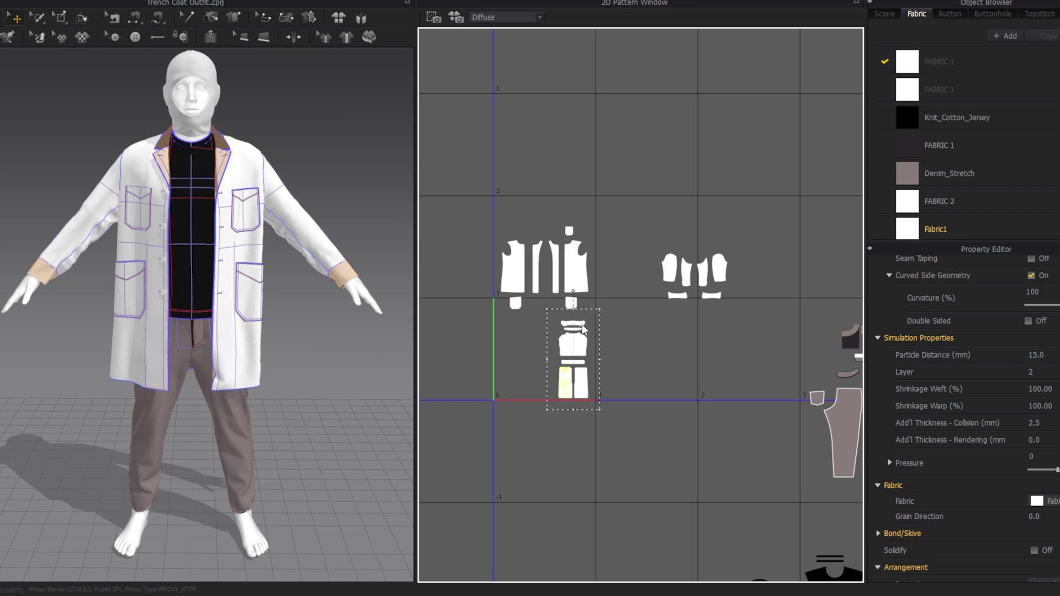
scroll(640, 304, down, 2)
scroll(580, 411, up, 4)
scroll(639, 290, down, 2)
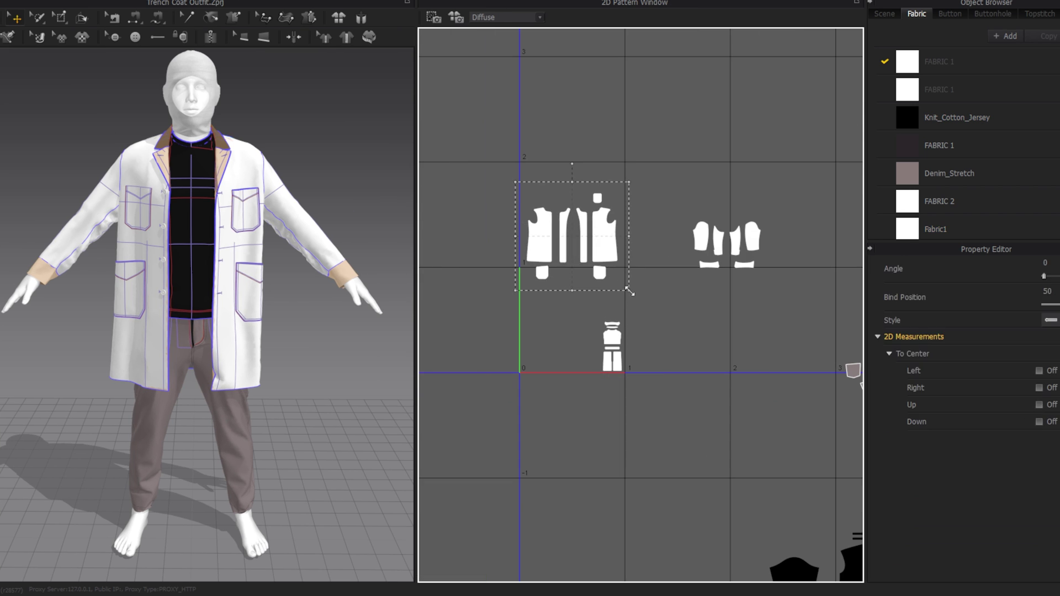
click(590, 293)
drag(590, 292, 585, 345)
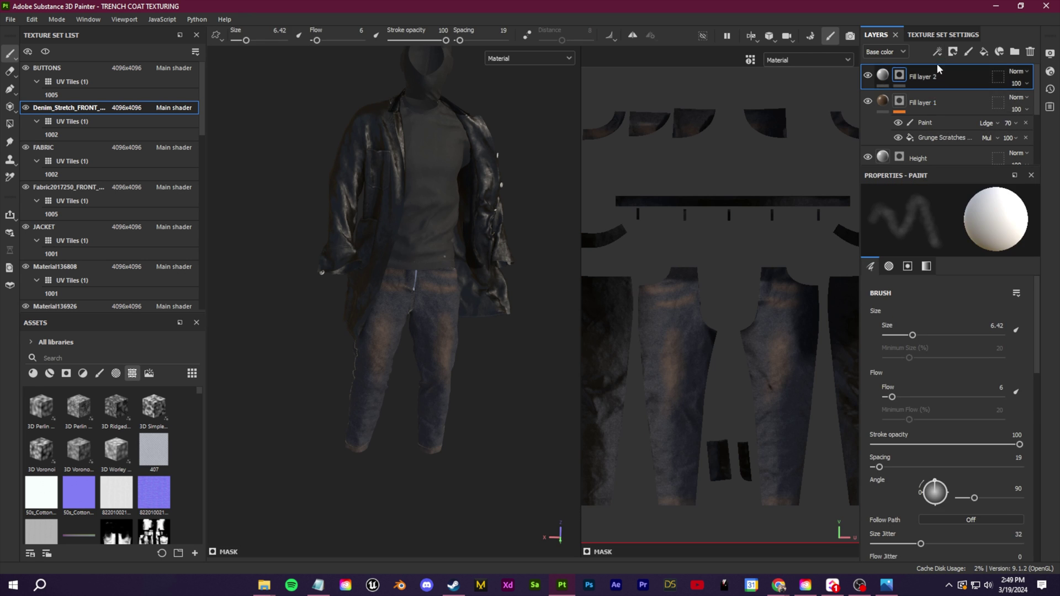
Add a Dirt generator to the pants layer's mask in Substance Painter.
click(938, 51)
click(950, 66)
click(950, 223)
text(di)
text(r)
click(916, 255)
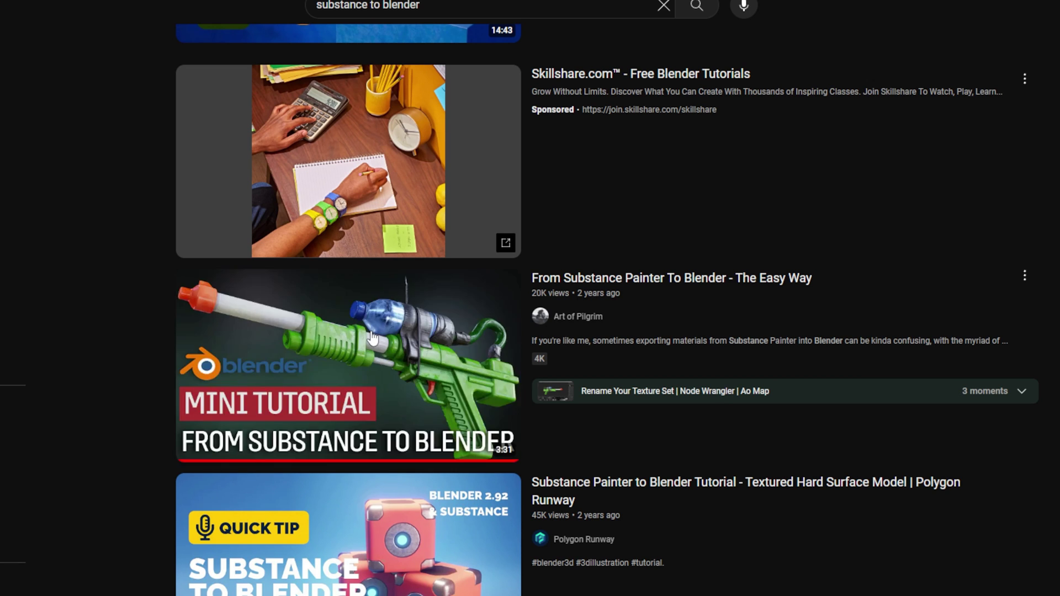
Open the 'From Substance Painter To Blender - The Easy Way' tutorial and scrub to its Blender setup.
click(369, 338)
drag(615, 505, 376, 505)
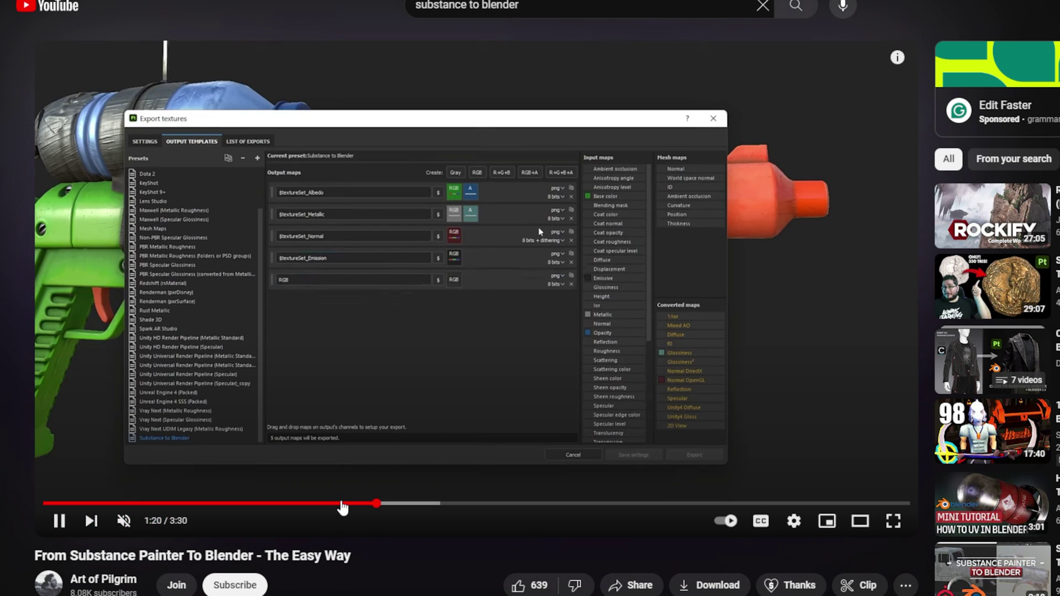
click(626, 505)
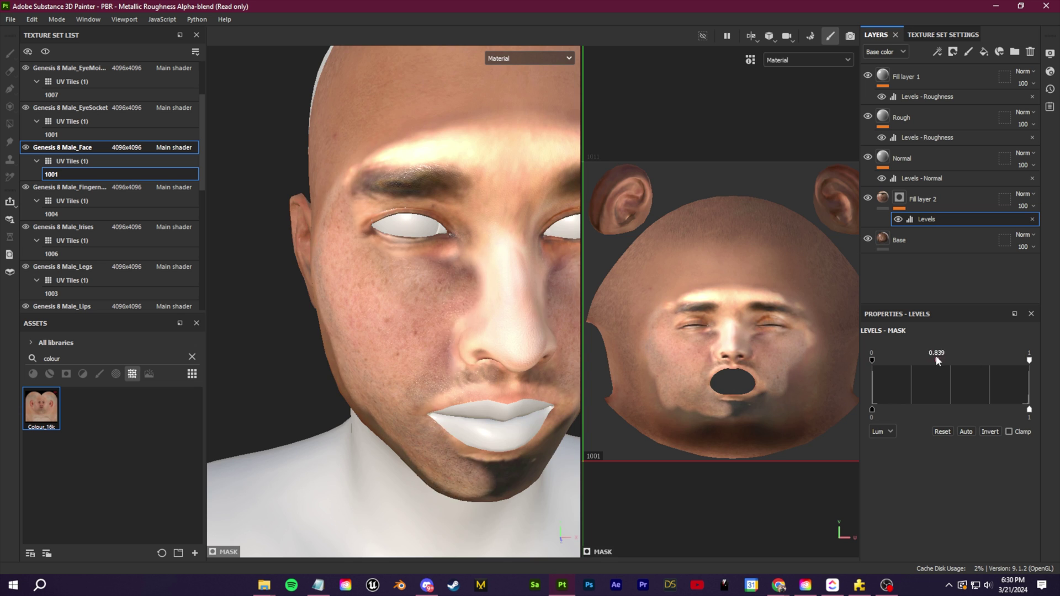
Adjust Fill layer 2's opacity while checking the face, settling at 50.
click(899, 197)
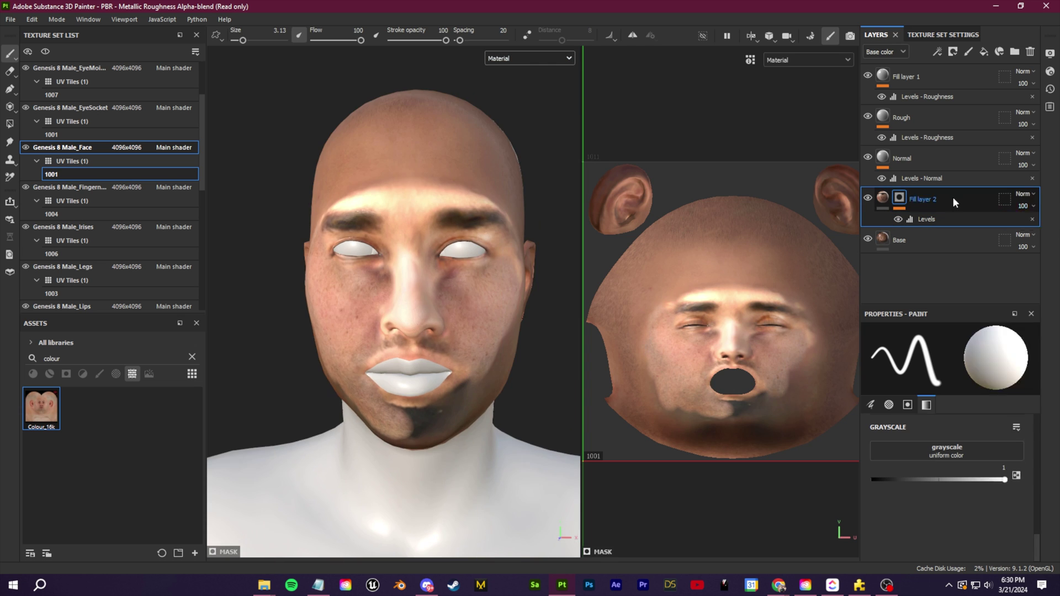
mouse_move(387, 276)
alt+mouse_down()
mouse_move(339, 307)
mouse_move(386, 287)
alt+mouse_up()
click(1023, 206)
mouse_move(1041, 226)
mouse_down()
mouse_move(1023, 227)
mouse_move(1041, 227)
mouse_up()
alt+drag(386, 287, 376, 221)
scroll(408, 302, down, 3)
scroll(423, 254, up, 2)
alt+drag(407, 302, 354, 359)
scroll(339, 417, up, 6)
scroll(427, 336, down, 5)
alt+drag(427, 336, 447, 356)
scroll(503, 367, up, 6)
scroll(502, 367, down, 4)
alt+middle_drag(447, 356, 444, 365)
scroll(504, 280, up, 6)
drag(1023, 206, 1032, 228)
scroll(464, 319, down, 5)
alt+drag(464, 319, 456, 328)
Add a new fill layer using the Cavity_8k map as its height.
key(alt+Tab)
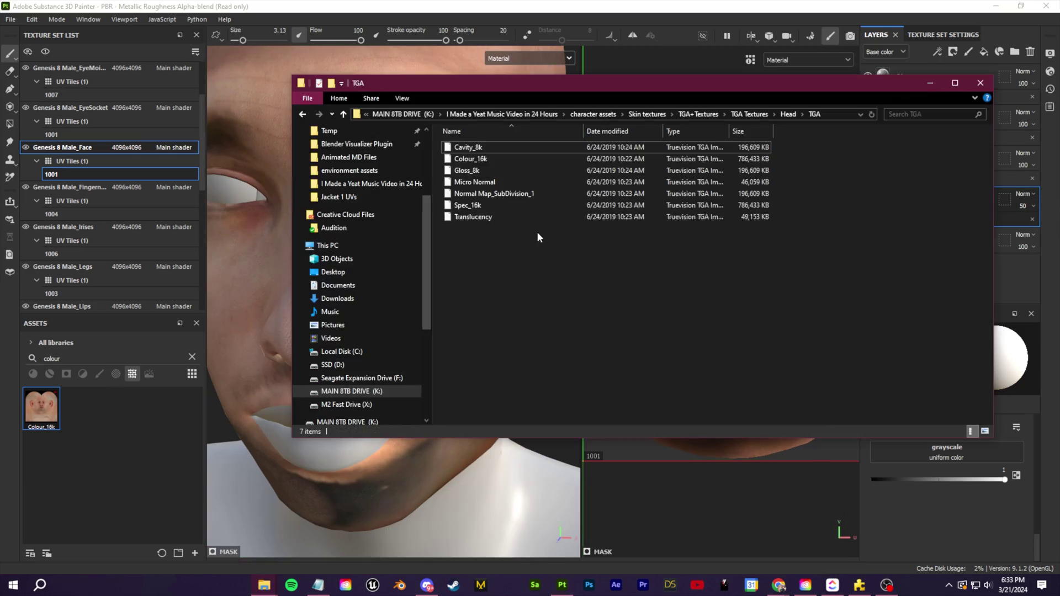
key(alt+Tab)
text(cavity)
click(984, 51)
scroll(933, 456, down, 3)
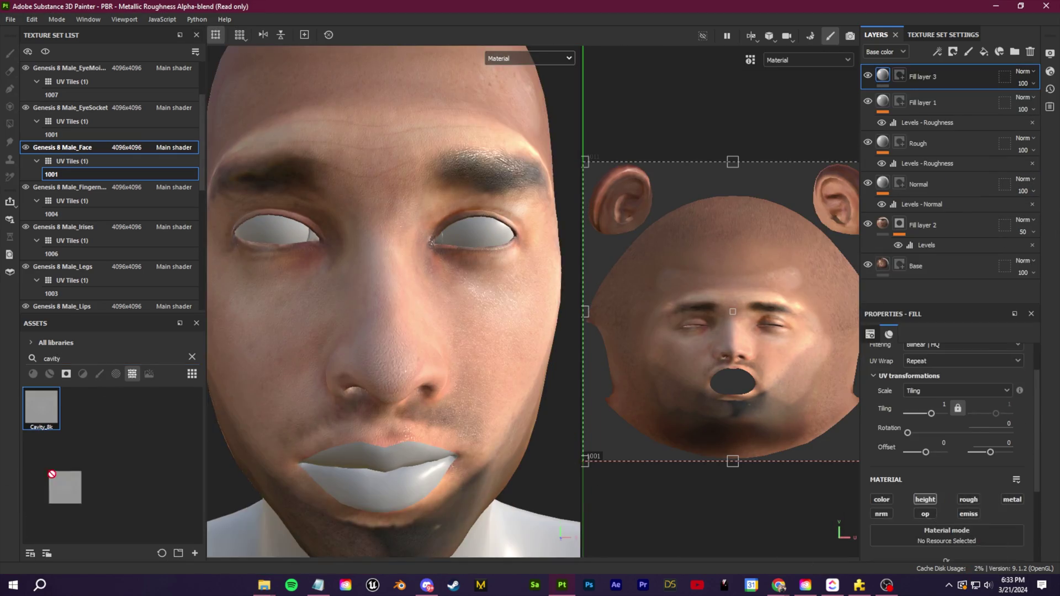
drag(28, 407, 917, 527)
Give the cavity fill layer a black paintable mask.
alt+drag(793, 366, 679, 514)
click(953, 51)
click(967, 80)
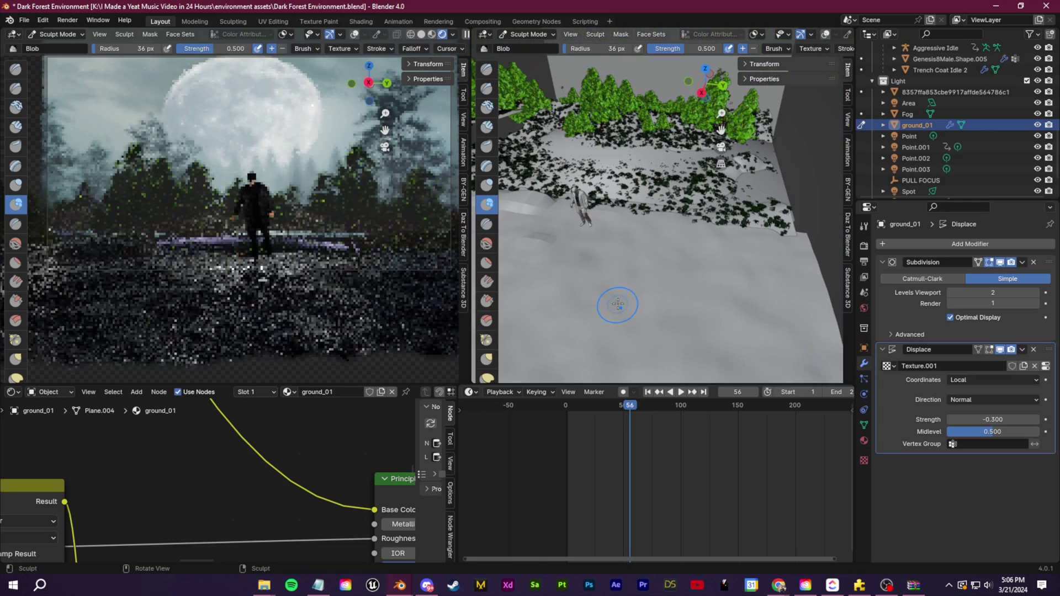
Sculpt a bump into the ground_01 terrain mesh with the Blob brush.
mouse_move(667, 228)
mouse_down()
mouse_move(689, 222)
mouse_move(751, 259)
mouse_up()
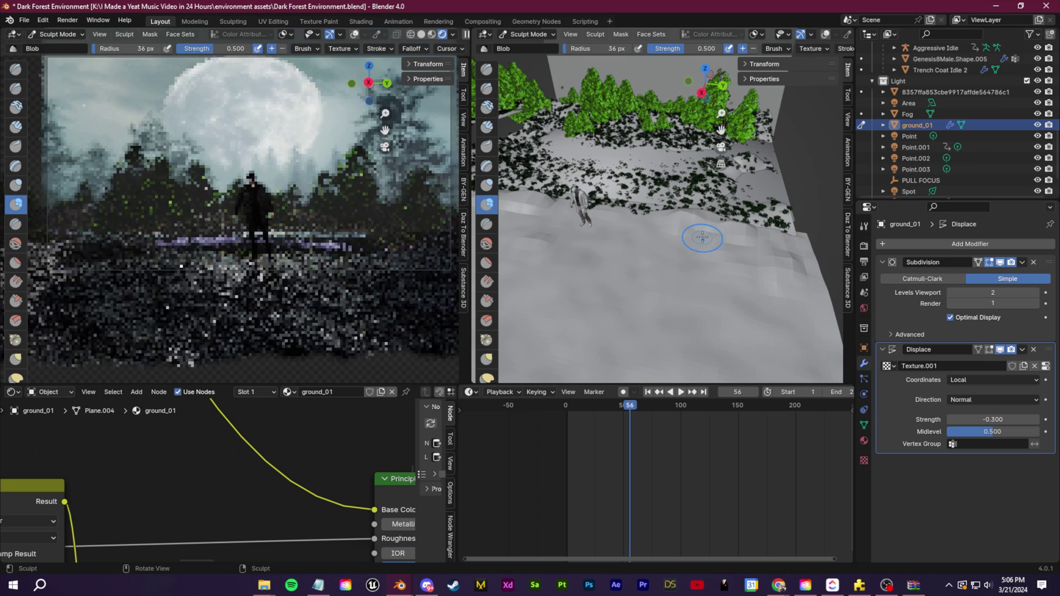
middle_drag(708, 261, 686, 262)
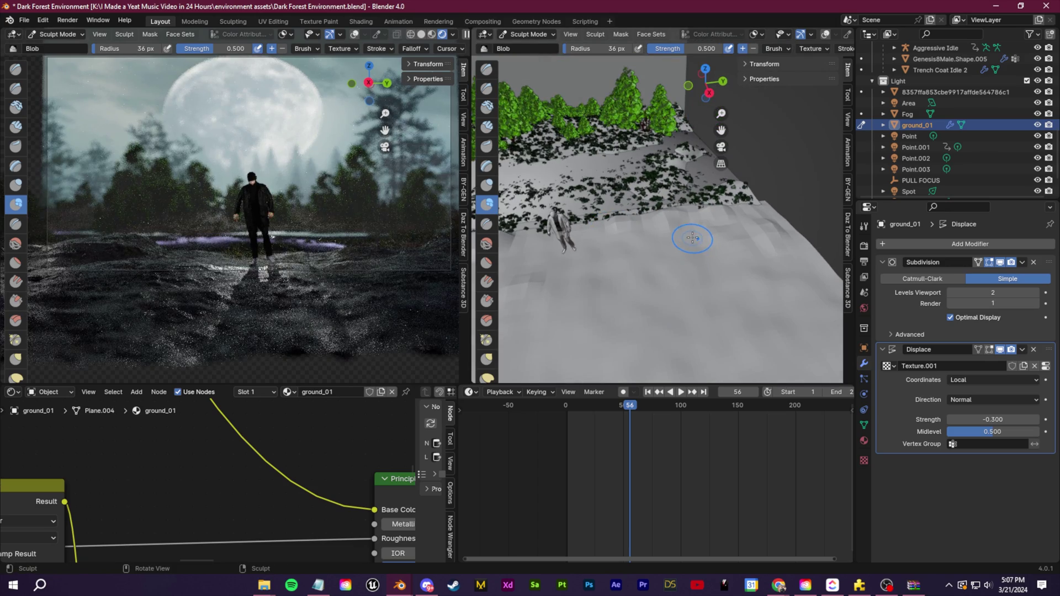
mouse_move(659, 236)
middle_down()
mouse_move(654, 271)
mouse_move(495, 43)
middle_up()
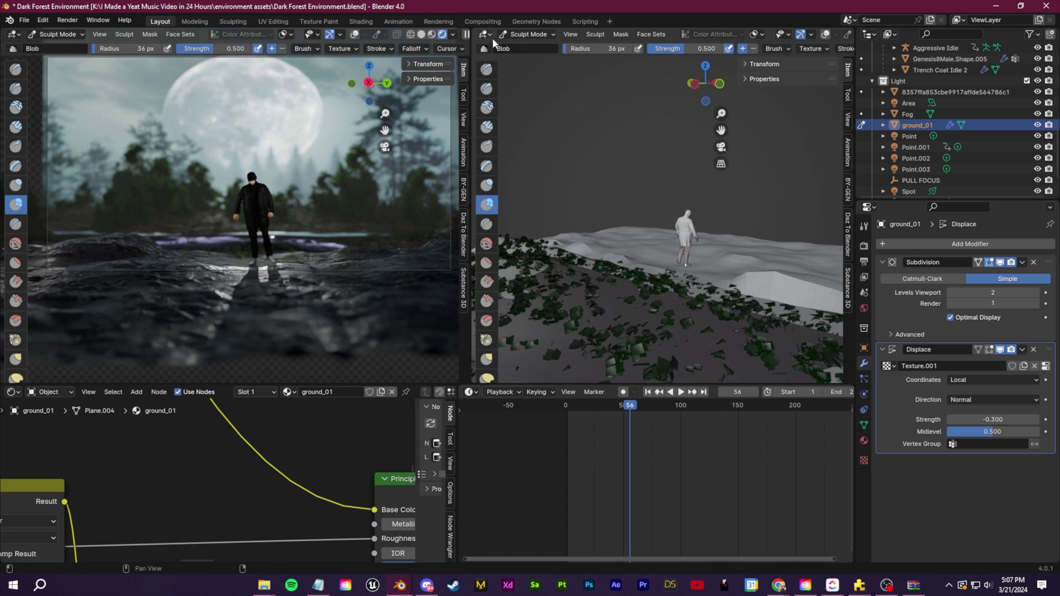
Back in Object Mode, lower the Landscape object about 0.16 m along Z.
click(522, 48)
click(634, 282)
middle_drag(634, 282, 702, 218)
key(g)
key(z)
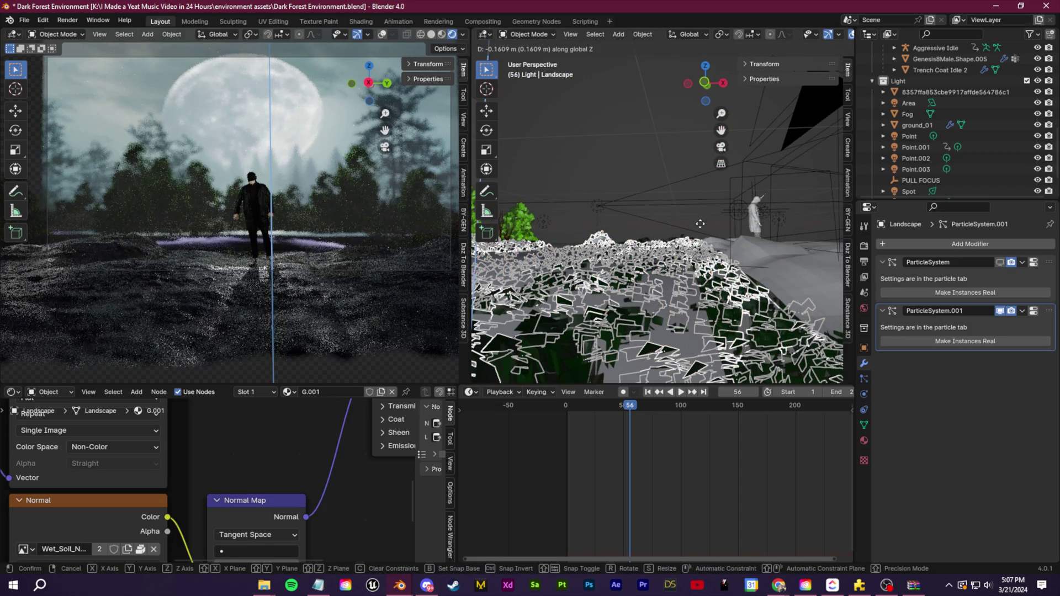
click(701, 220)
middle_drag(700, 220, 575, 262)
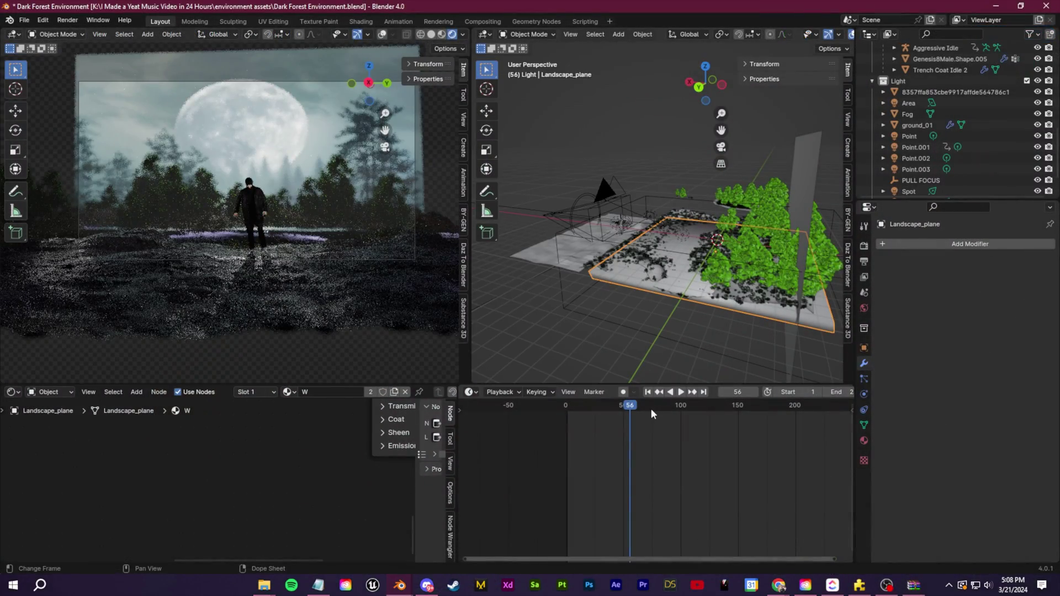
Jump to frame 74 and briefly play, then stop, the scene animation.
click(651, 409)
key(space)
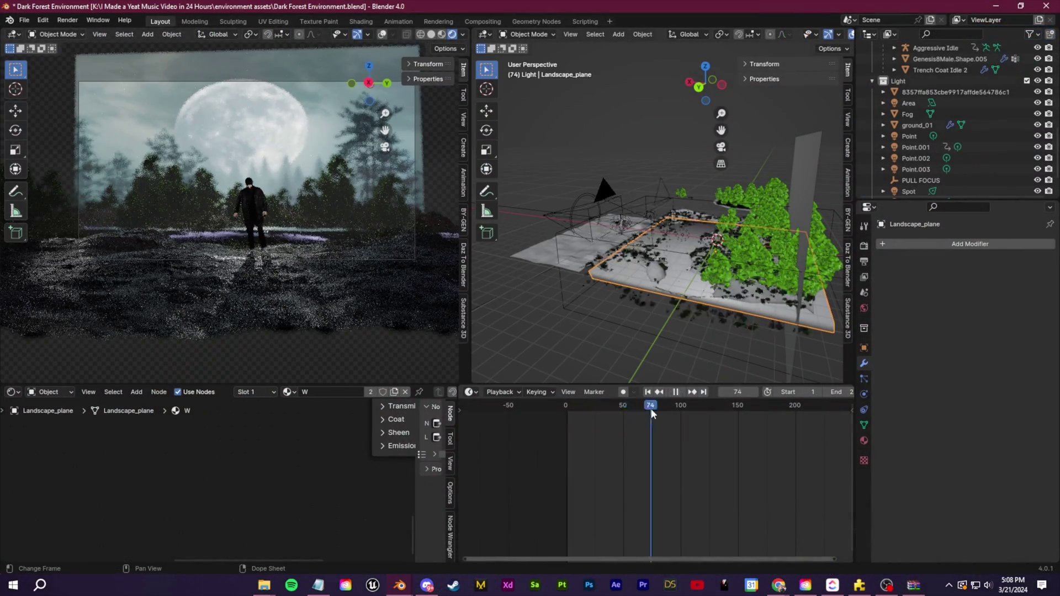
key(space)
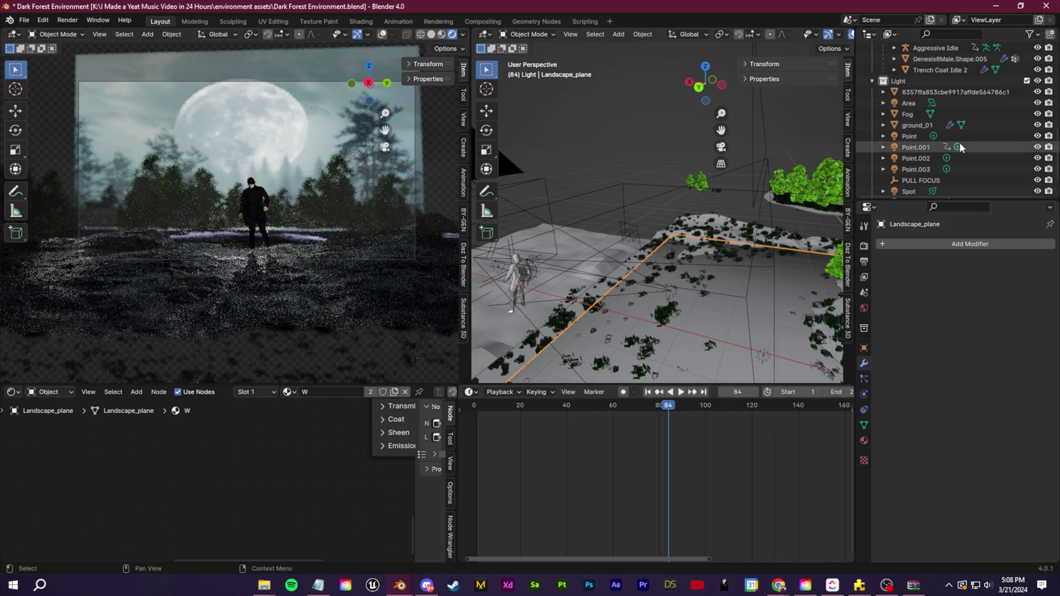
scroll(972, 138, down, 5)
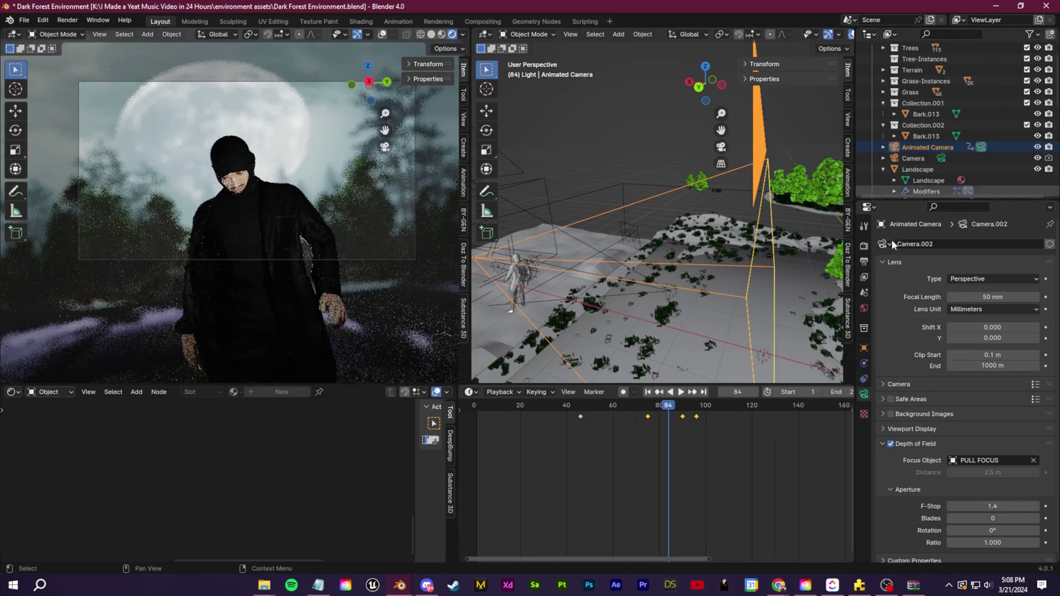